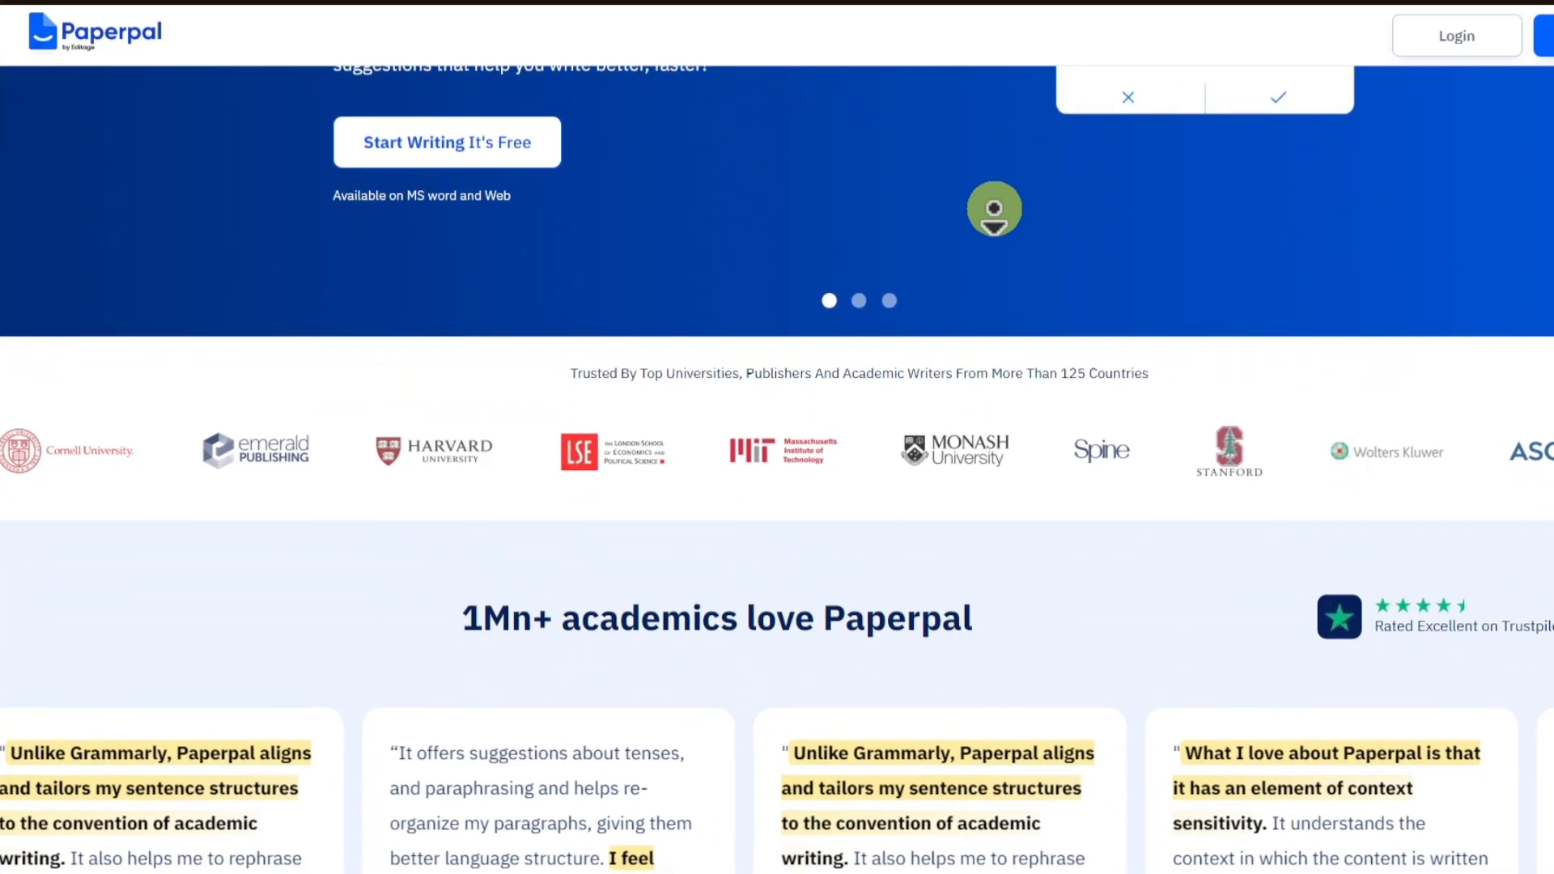
Step: Look through the Paperpal home page, including the partner institutions and the academic user testimonials
scroll(994, 209, down, 1)
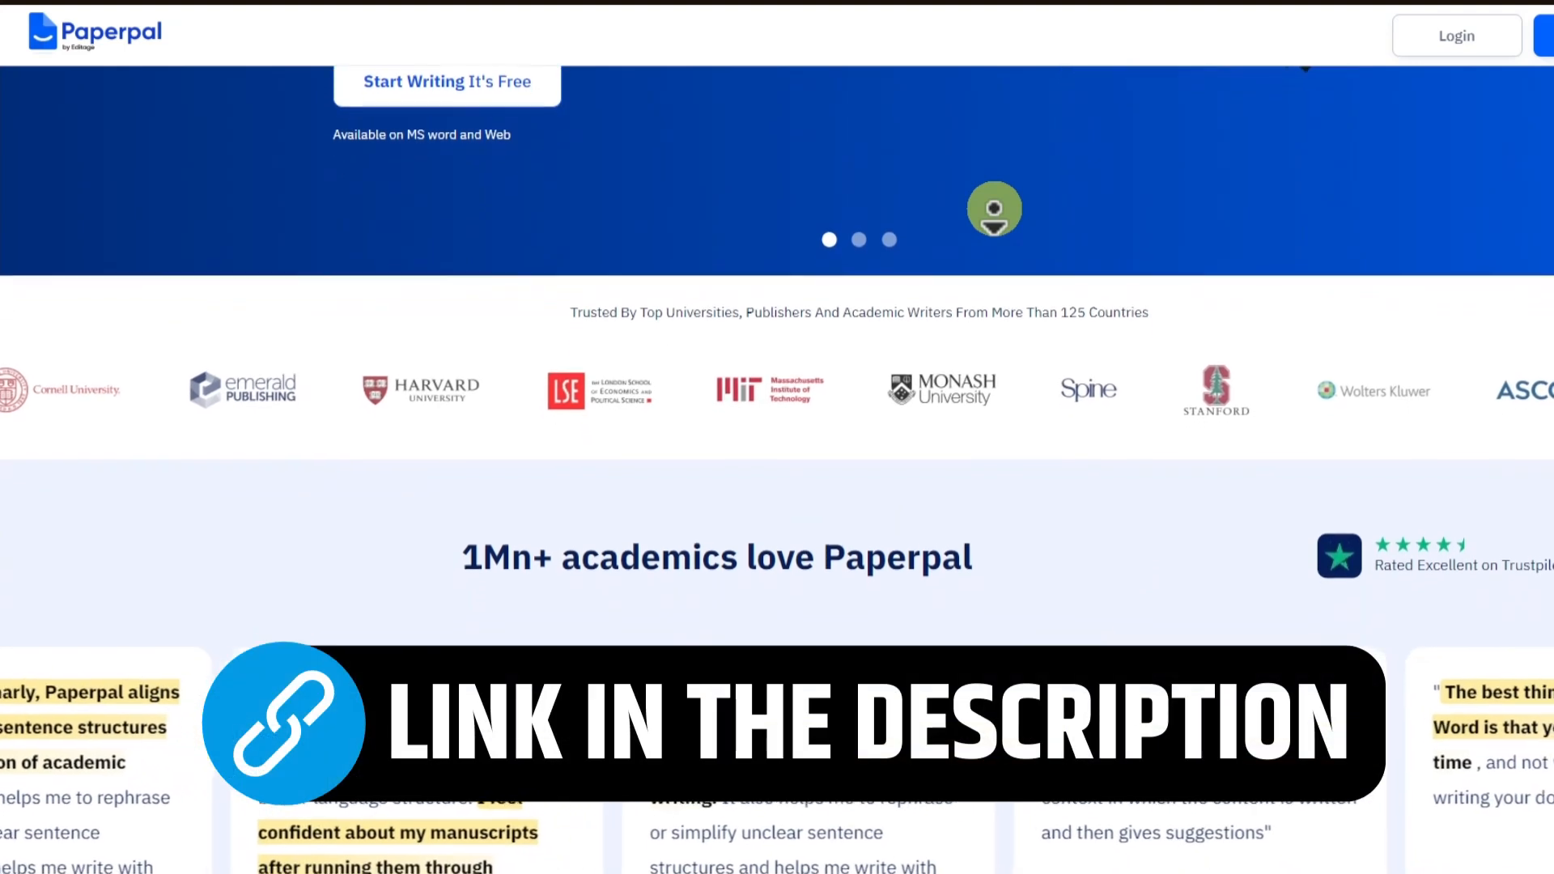
scroll(994, 209, down, 1)
scroll(994, 209, down, 3)
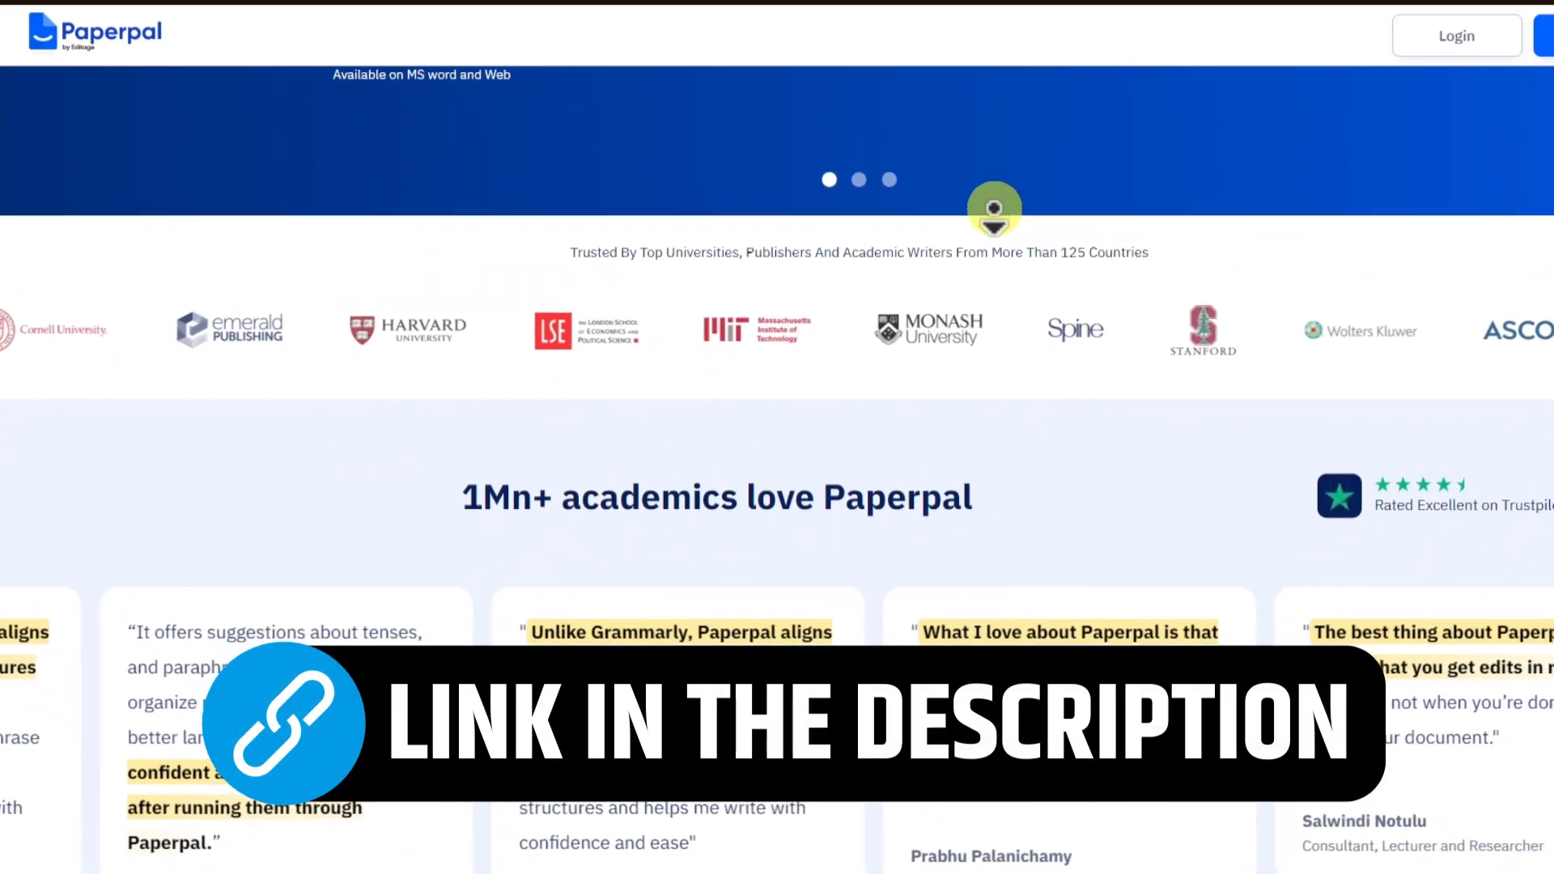
scroll(994, 208, down, 3)
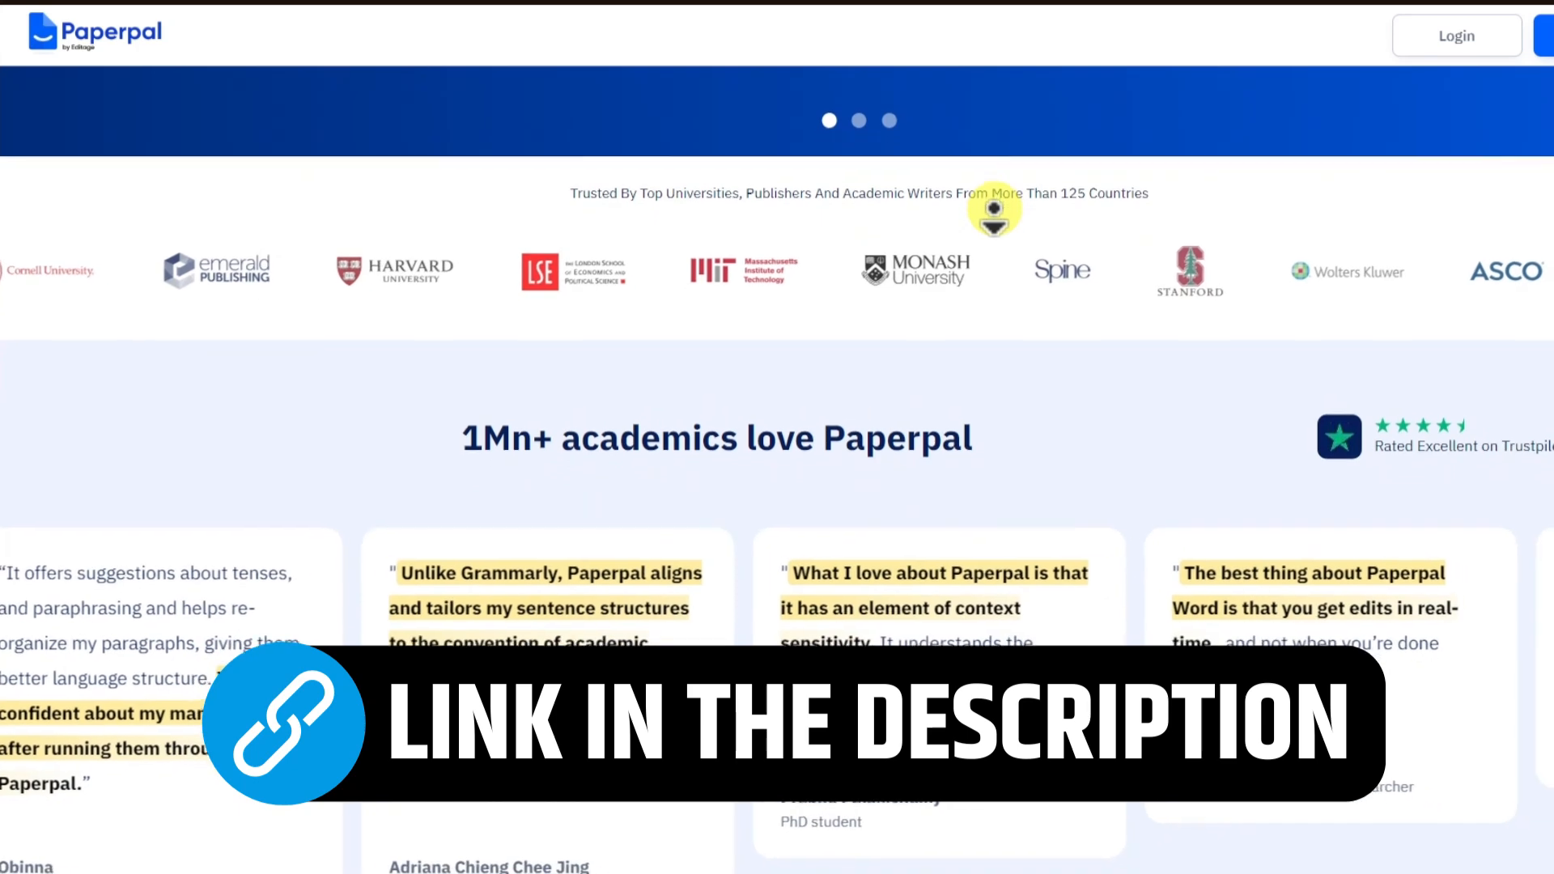
scroll(994, 209, down, 3)
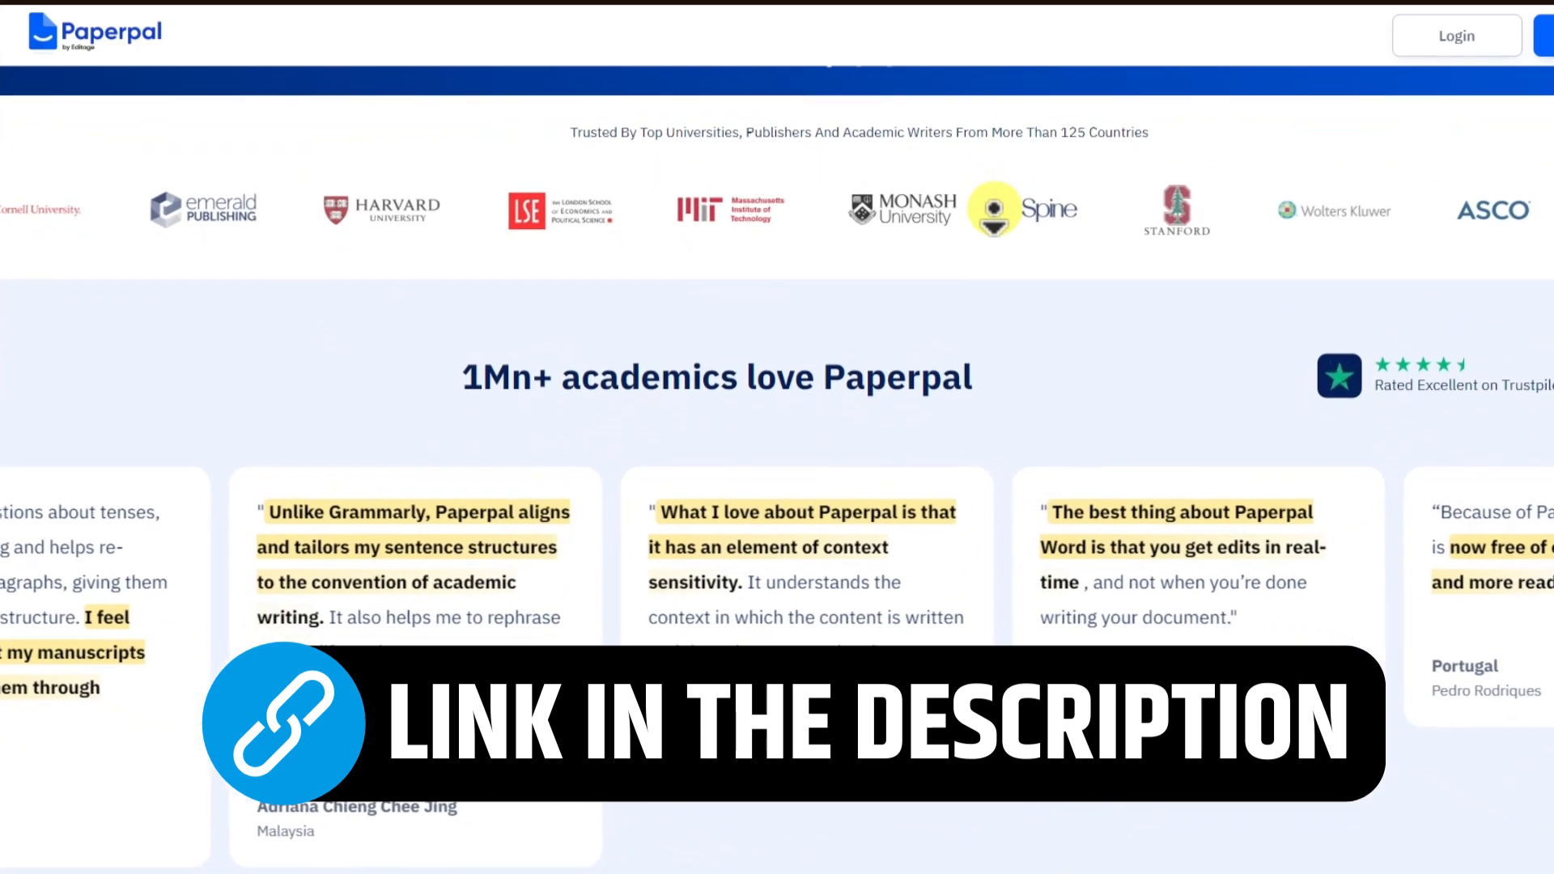
scroll(994, 208, down, 3)
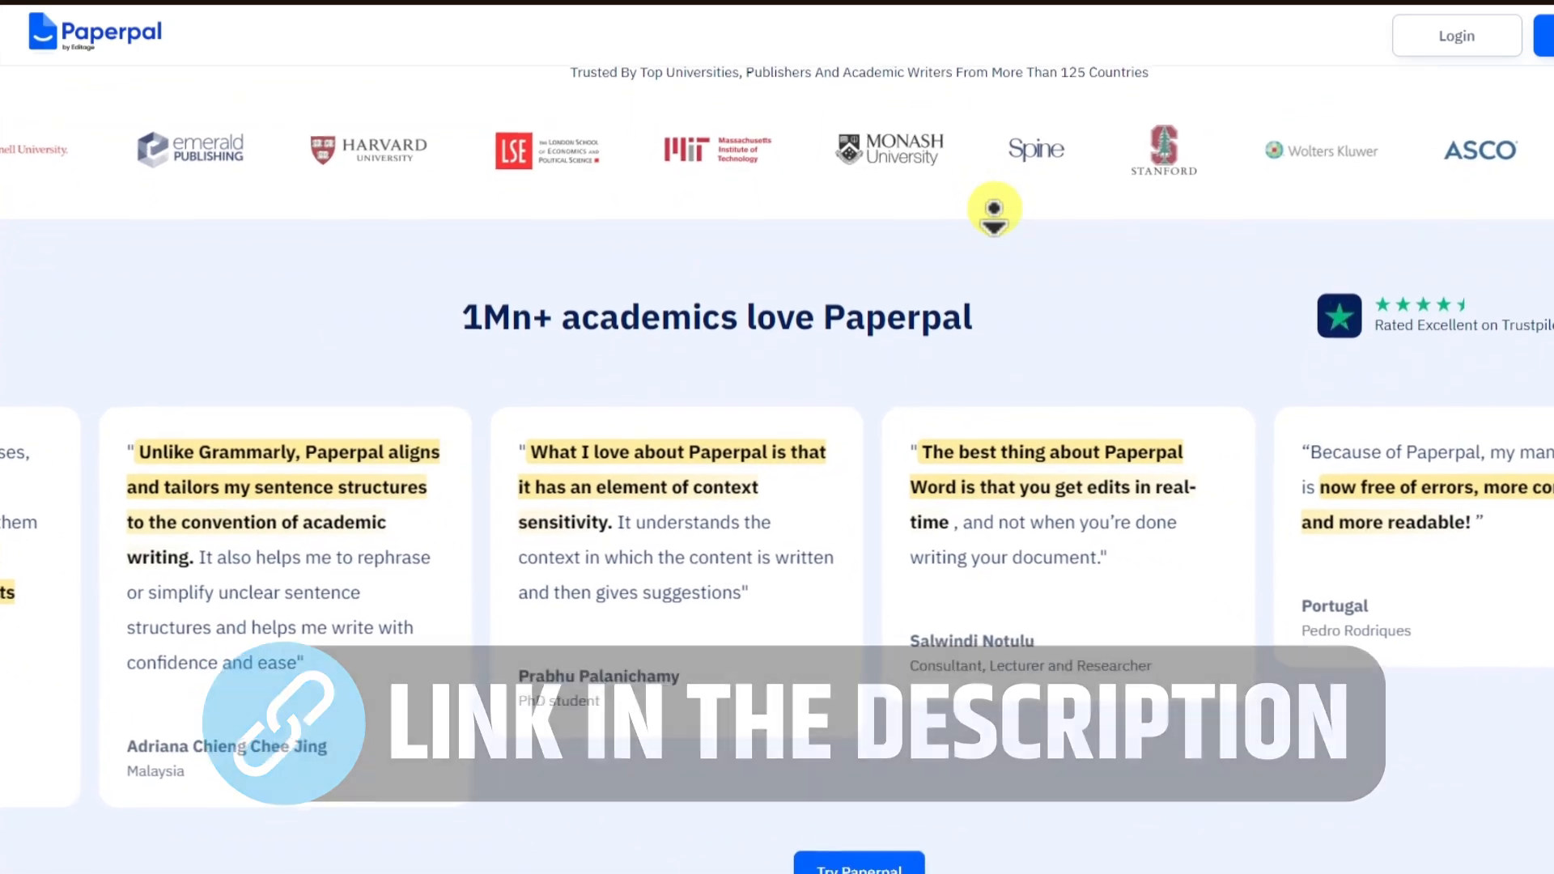
scroll(995, 209, down, 3)
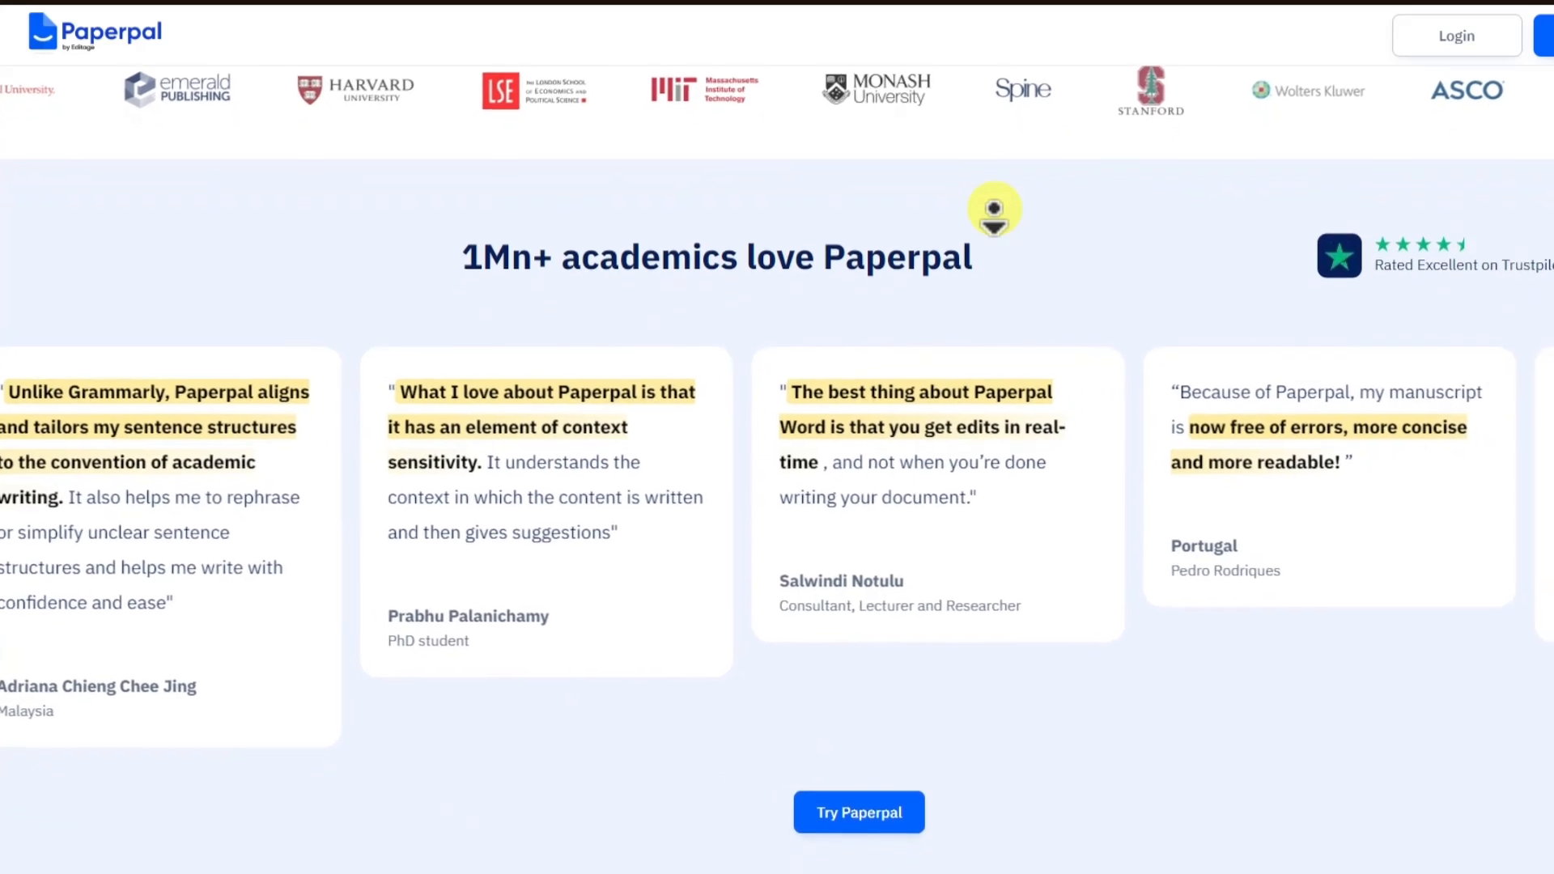
scroll(994, 208, down, 3)
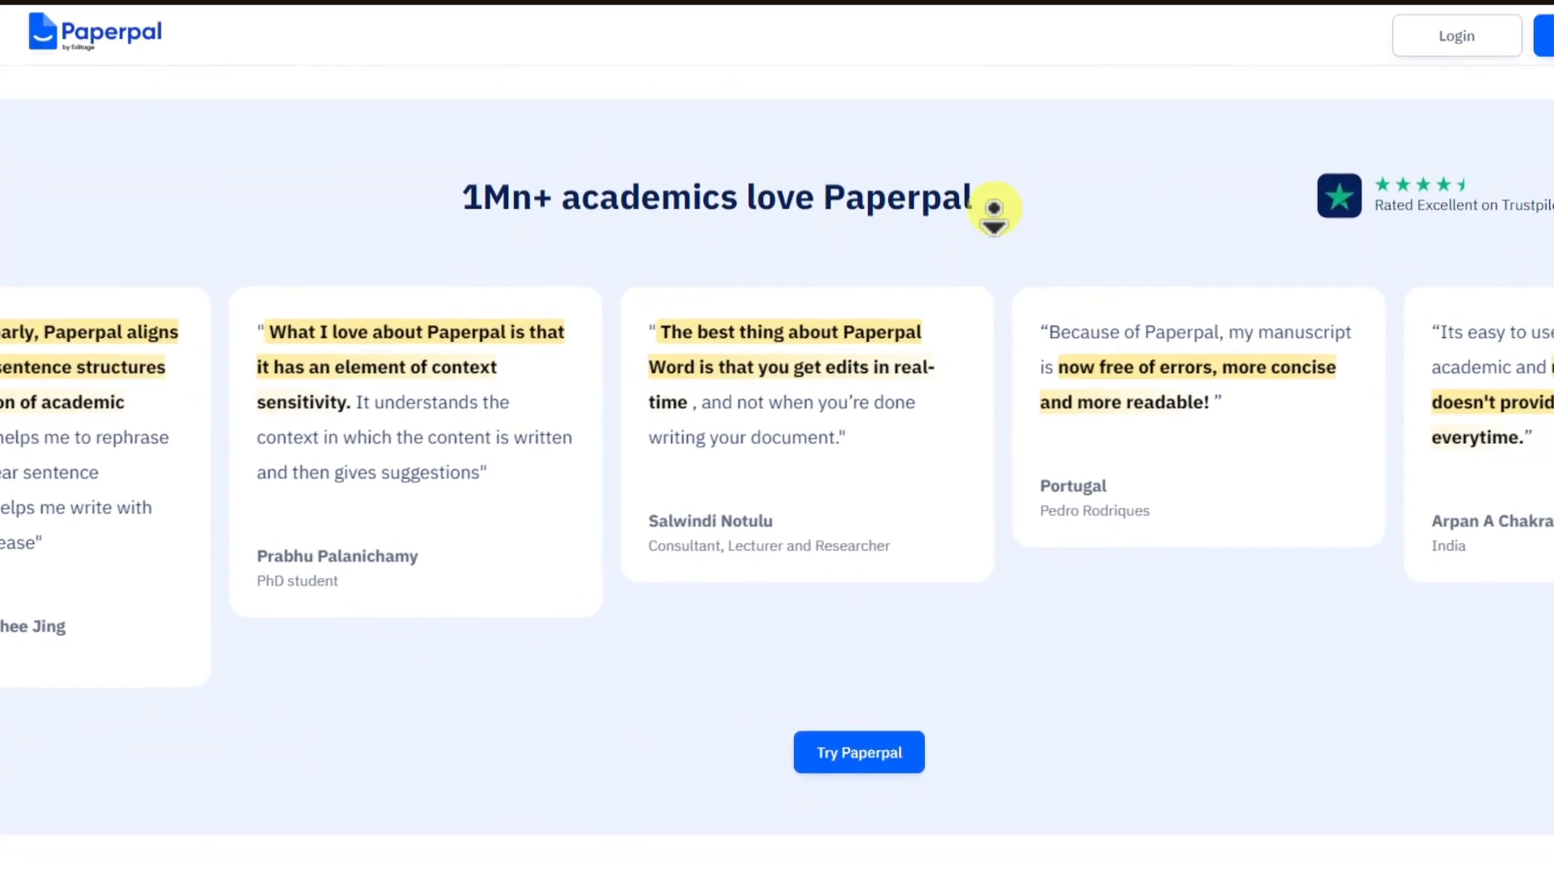
scroll(994, 209, down, 1)
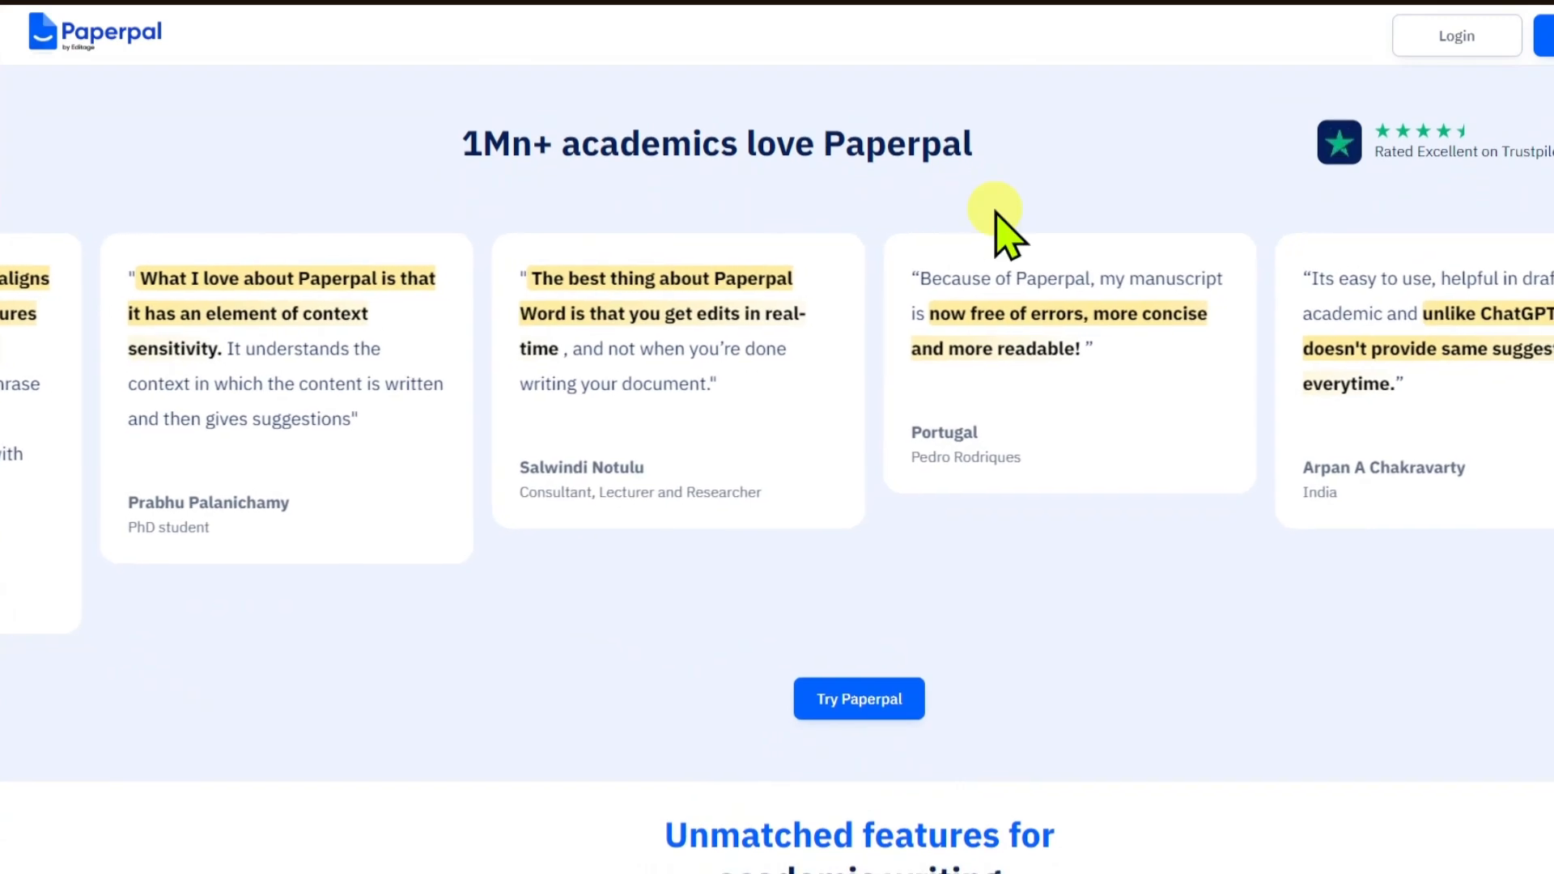
middle_click(801, 270)
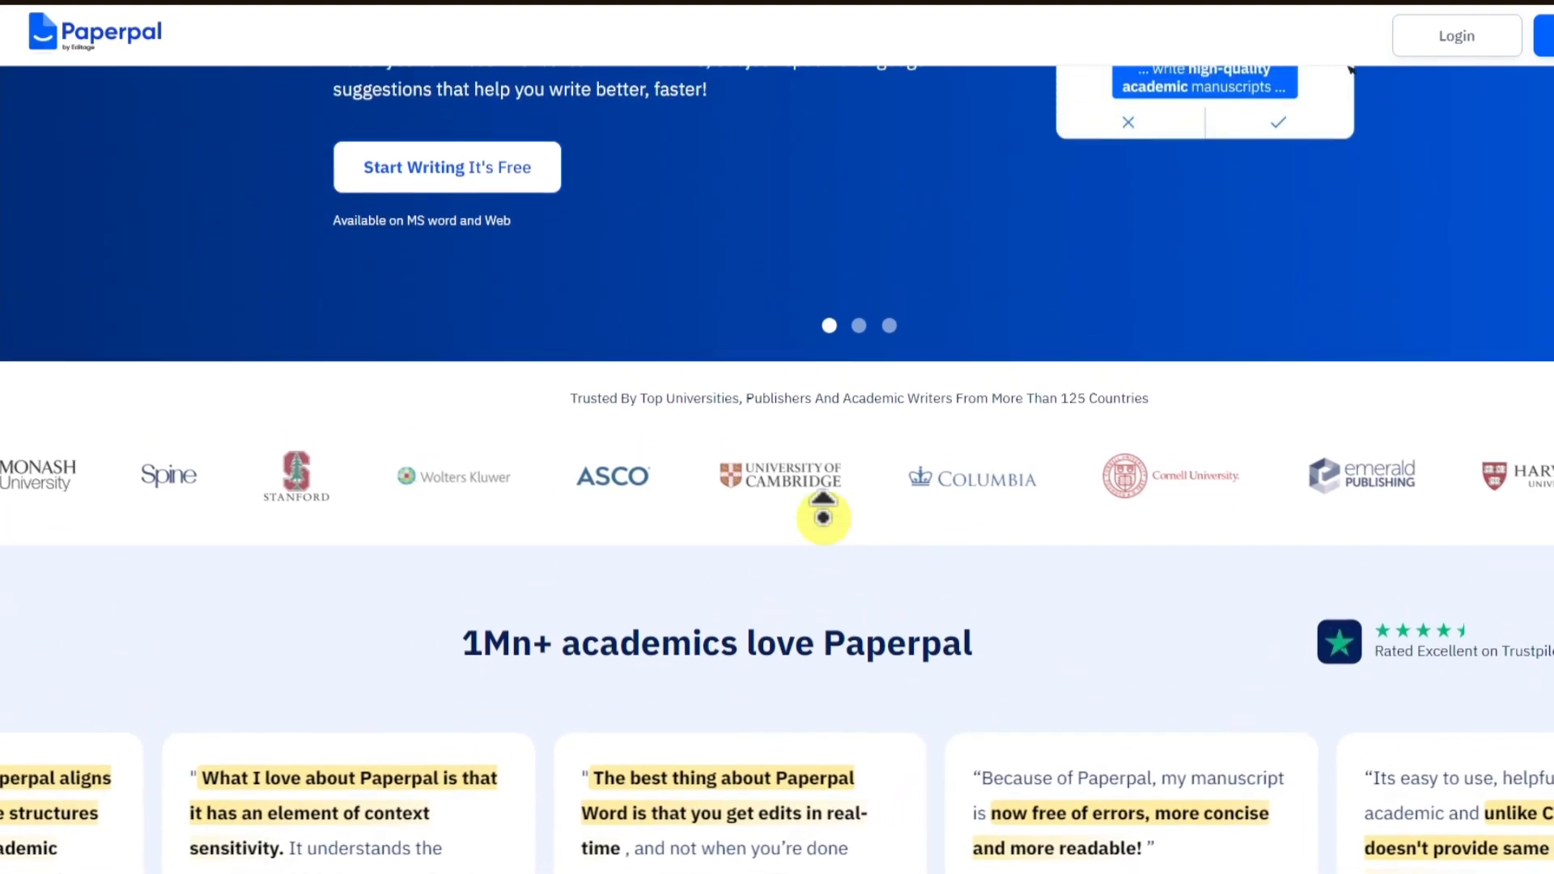
middle_click(823, 512)
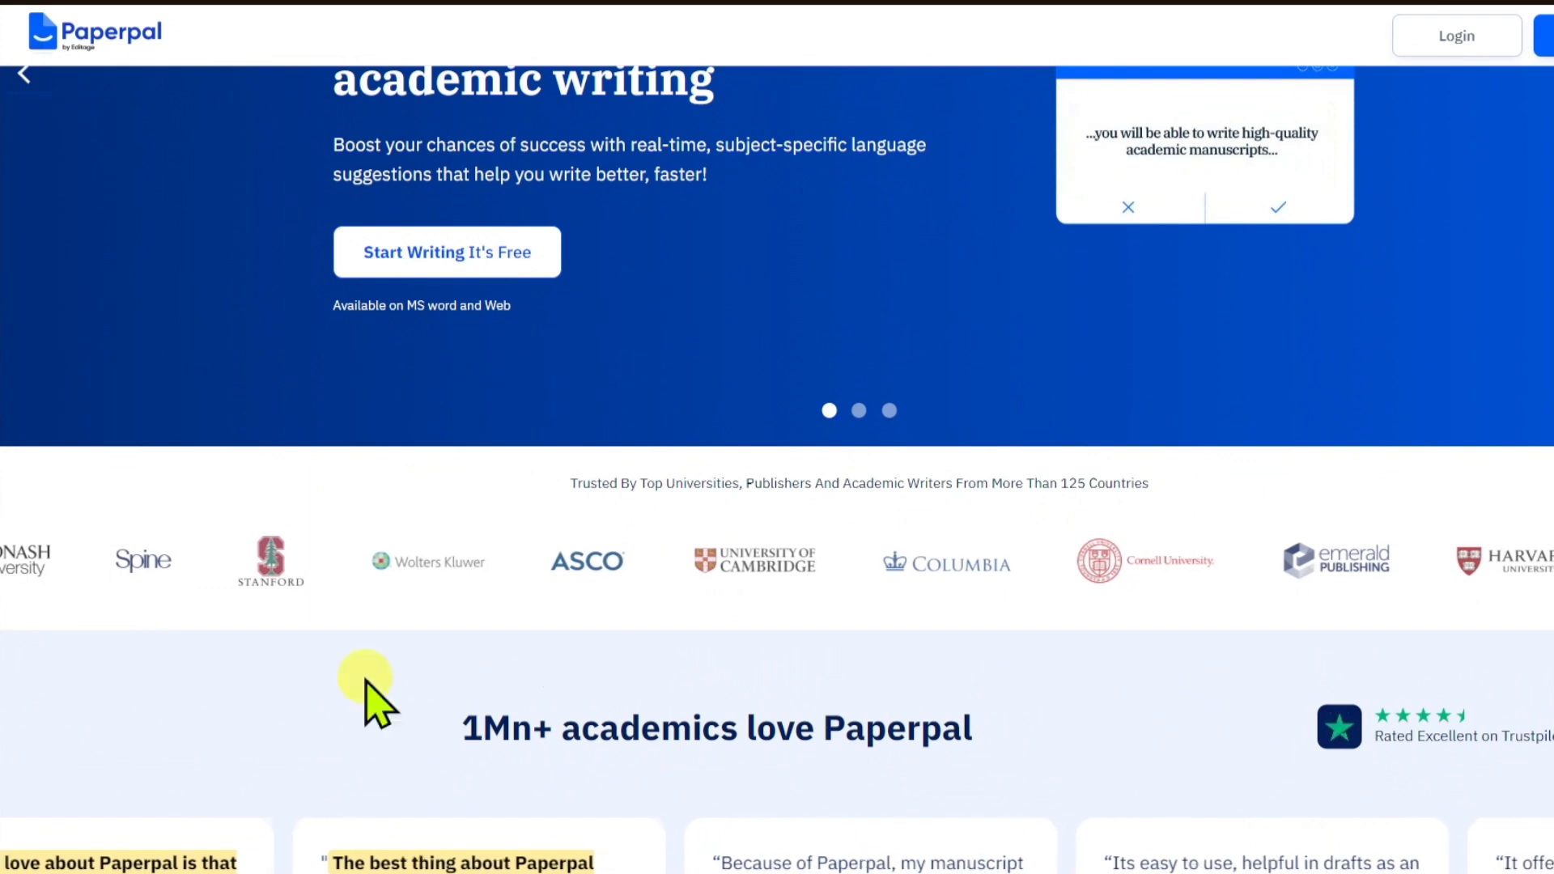
middle_click(845, 541)
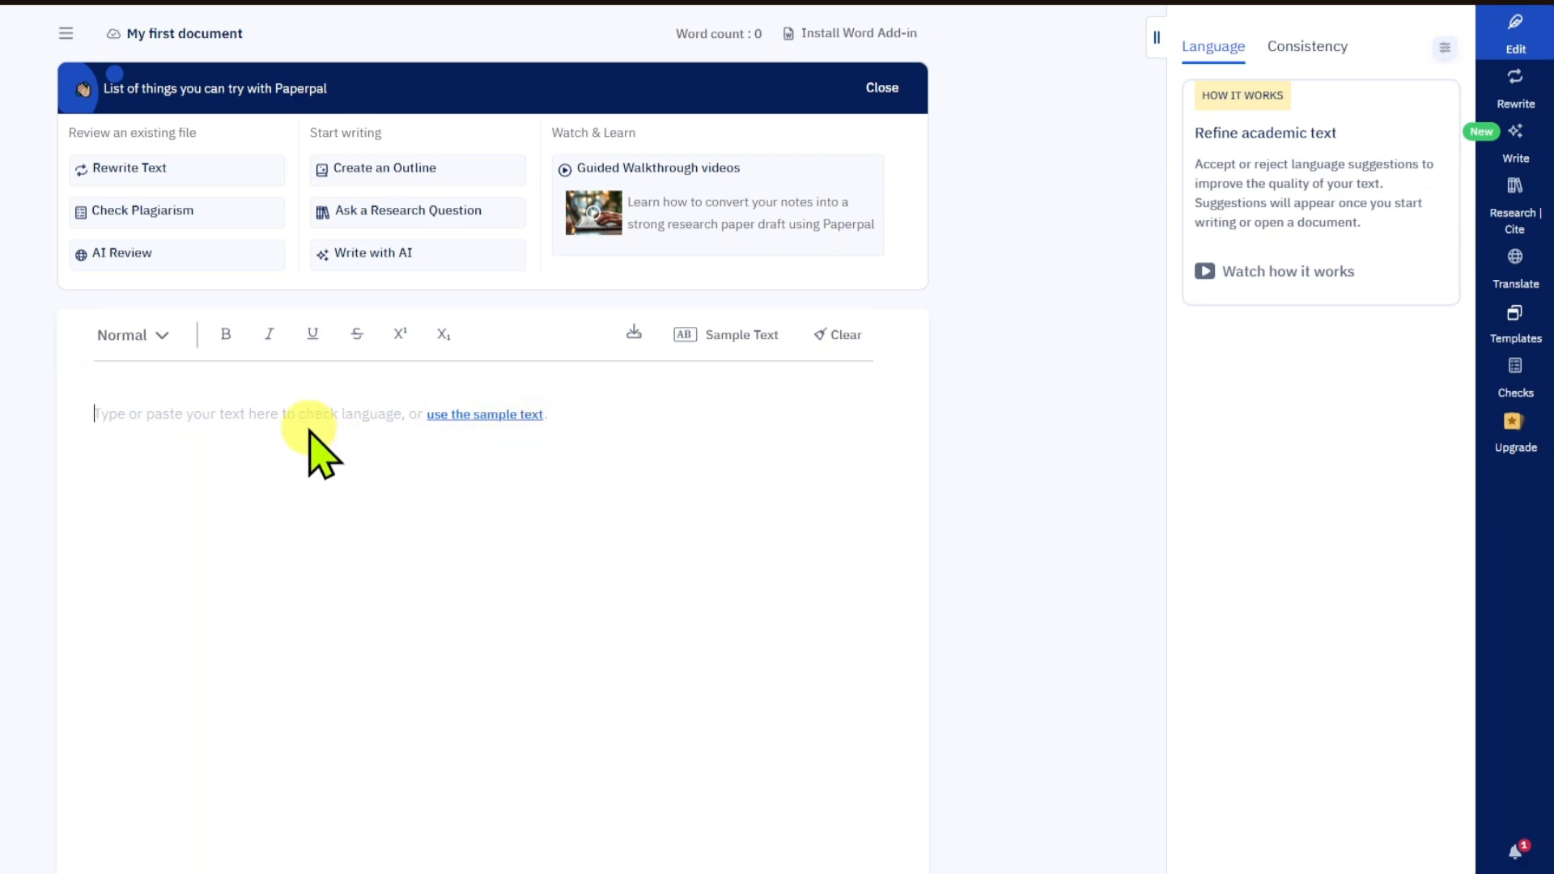
Step: Paste the Activity 7 assignment on Amdahl's Law into the empty document and select its text from the title into Part 1
key(ctrl+v)
scroll(320, 435, down, 10)
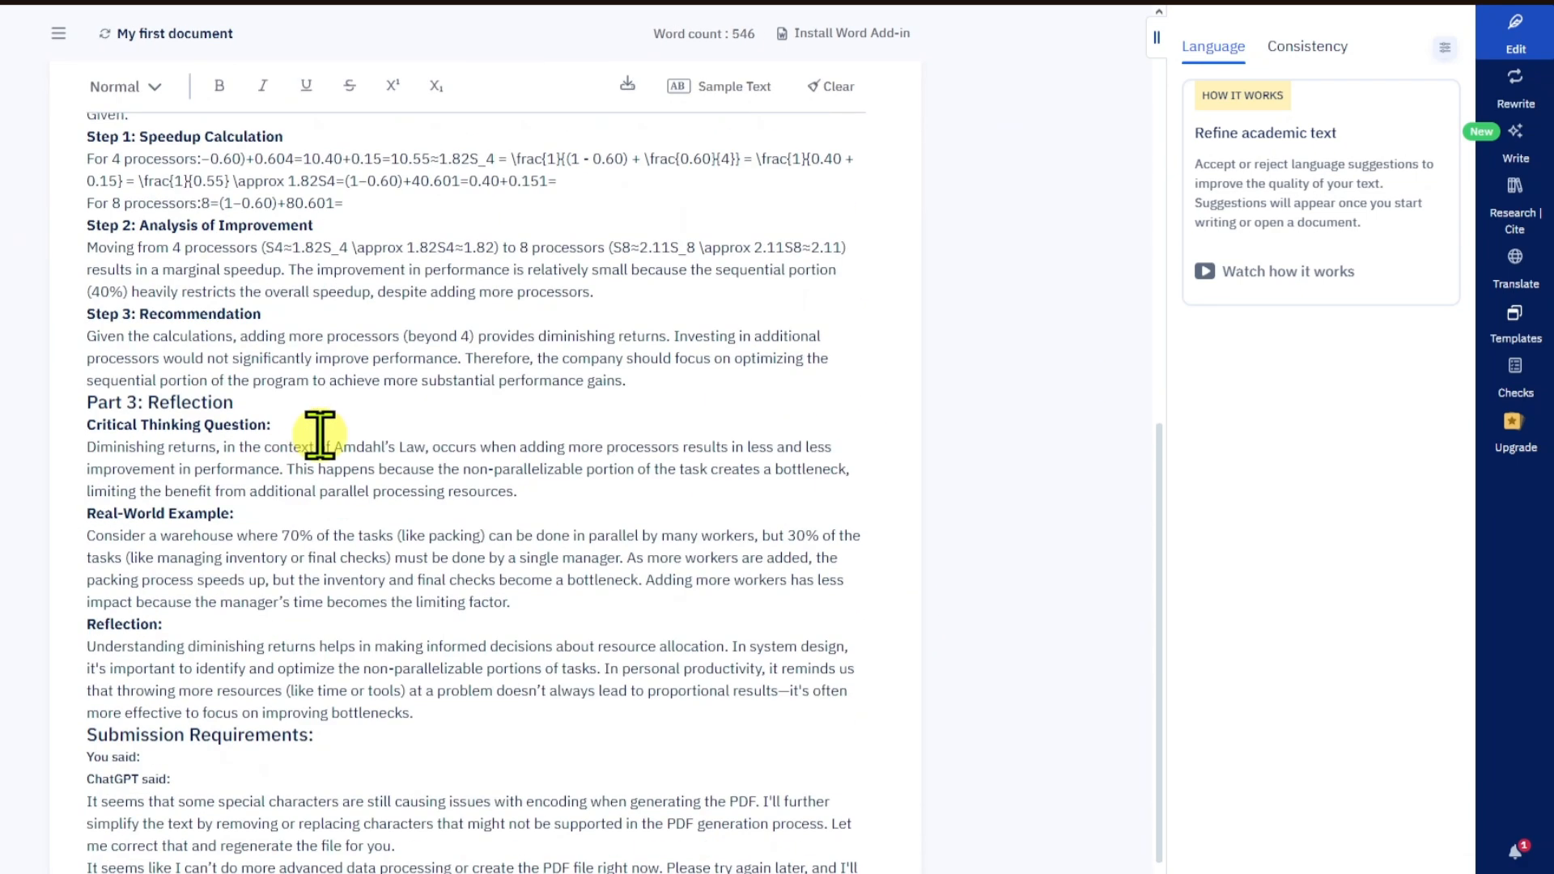
scroll(320, 435, up, 15)
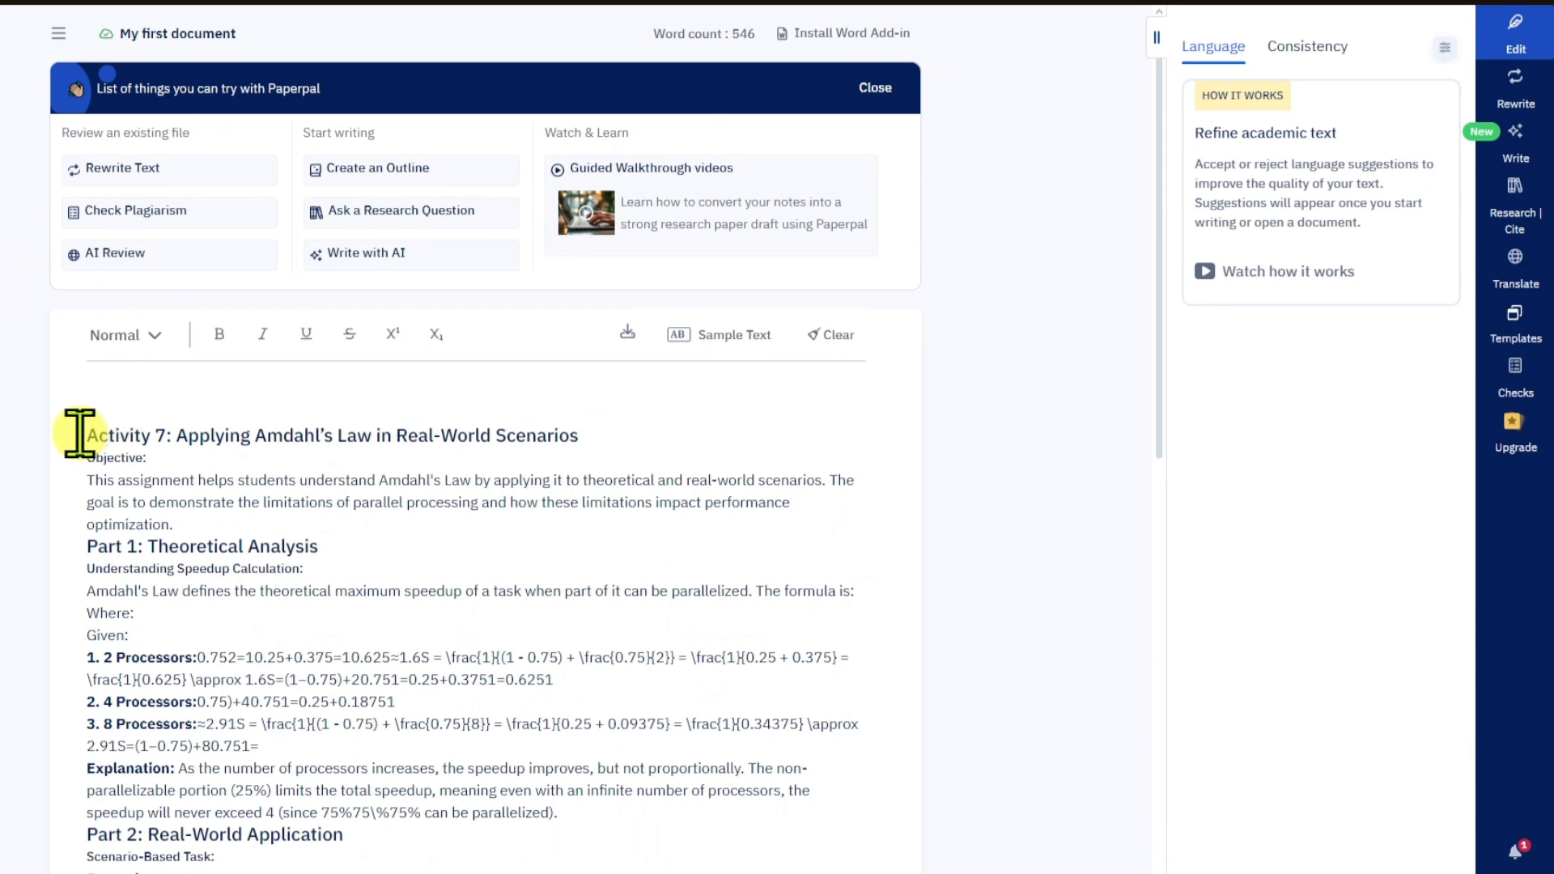
drag(80, 435, 579, 591)
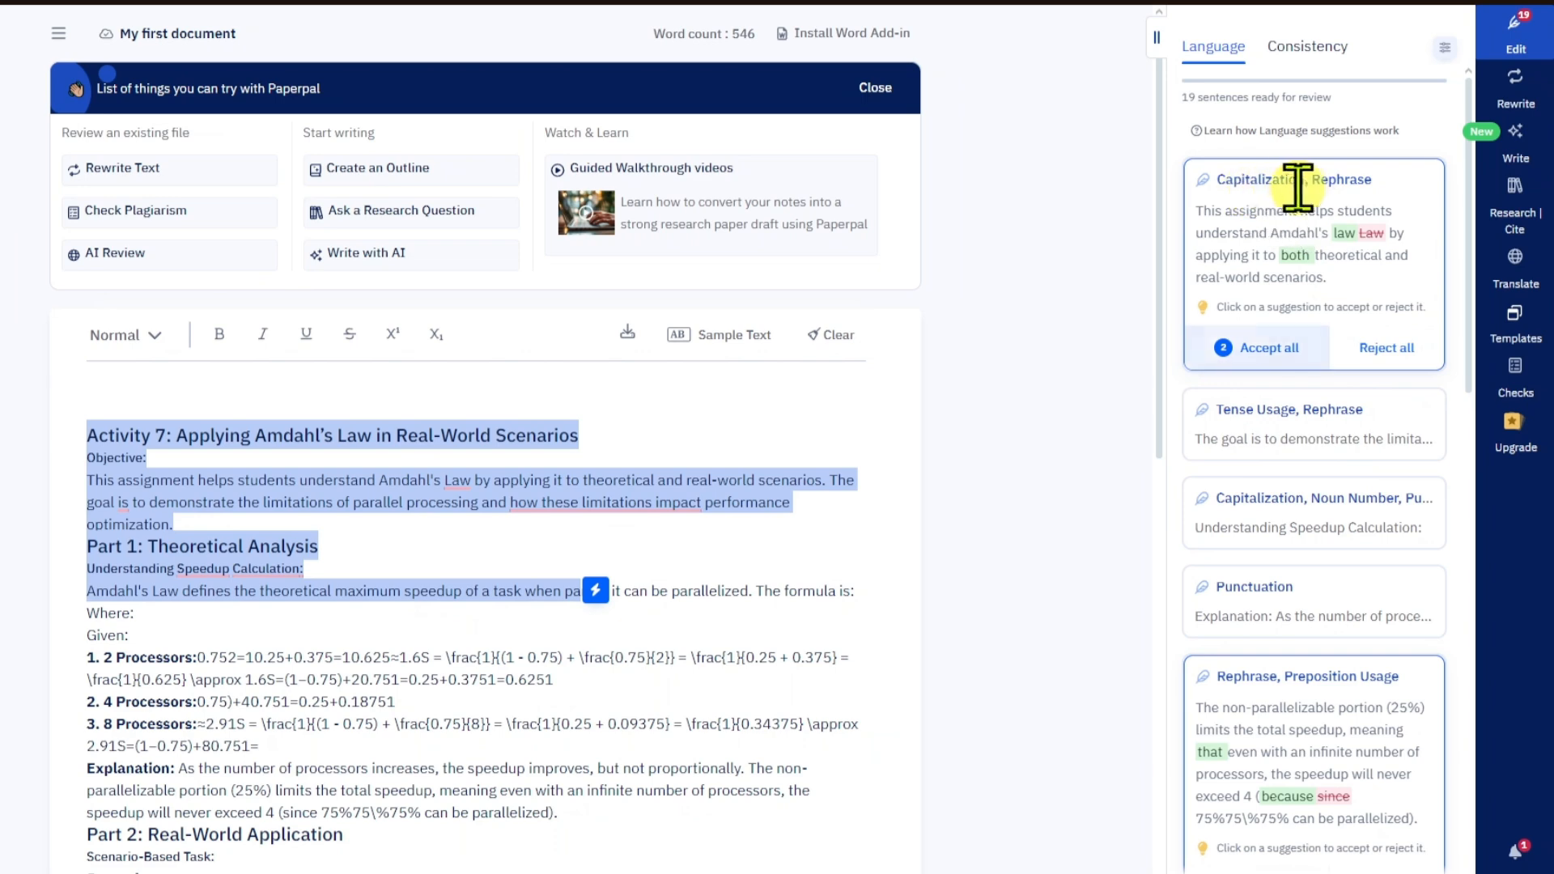
Step: Review the language suggestions for the pasted assignment and open the text rewriting options
scroll(1344, 300, down, 2)
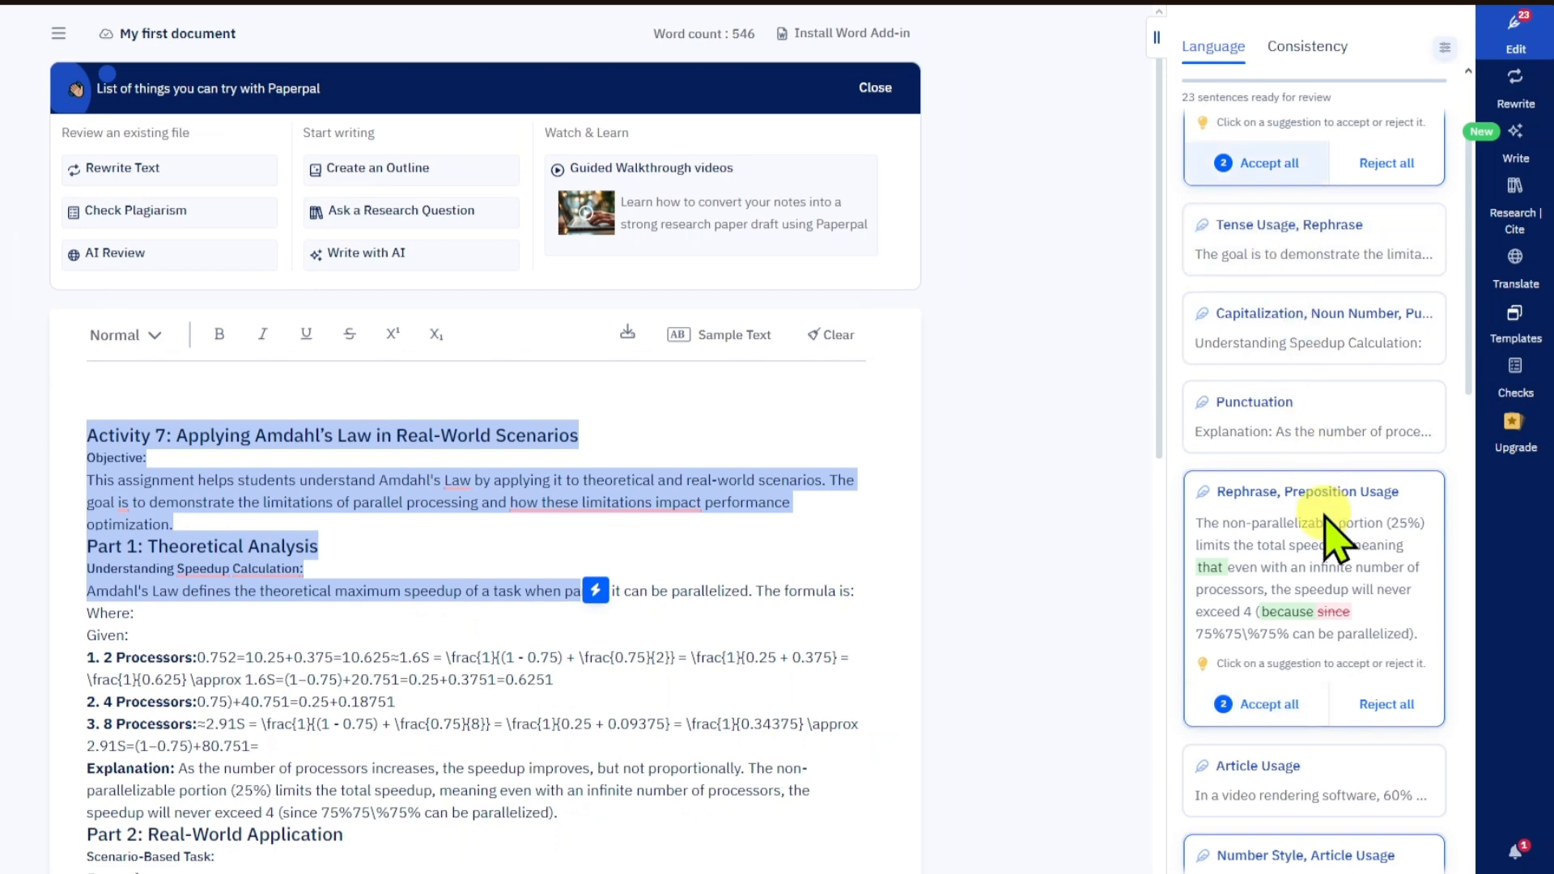
scroll(1320, 530, down, 3)
scroll(1324, 530, up, 5)
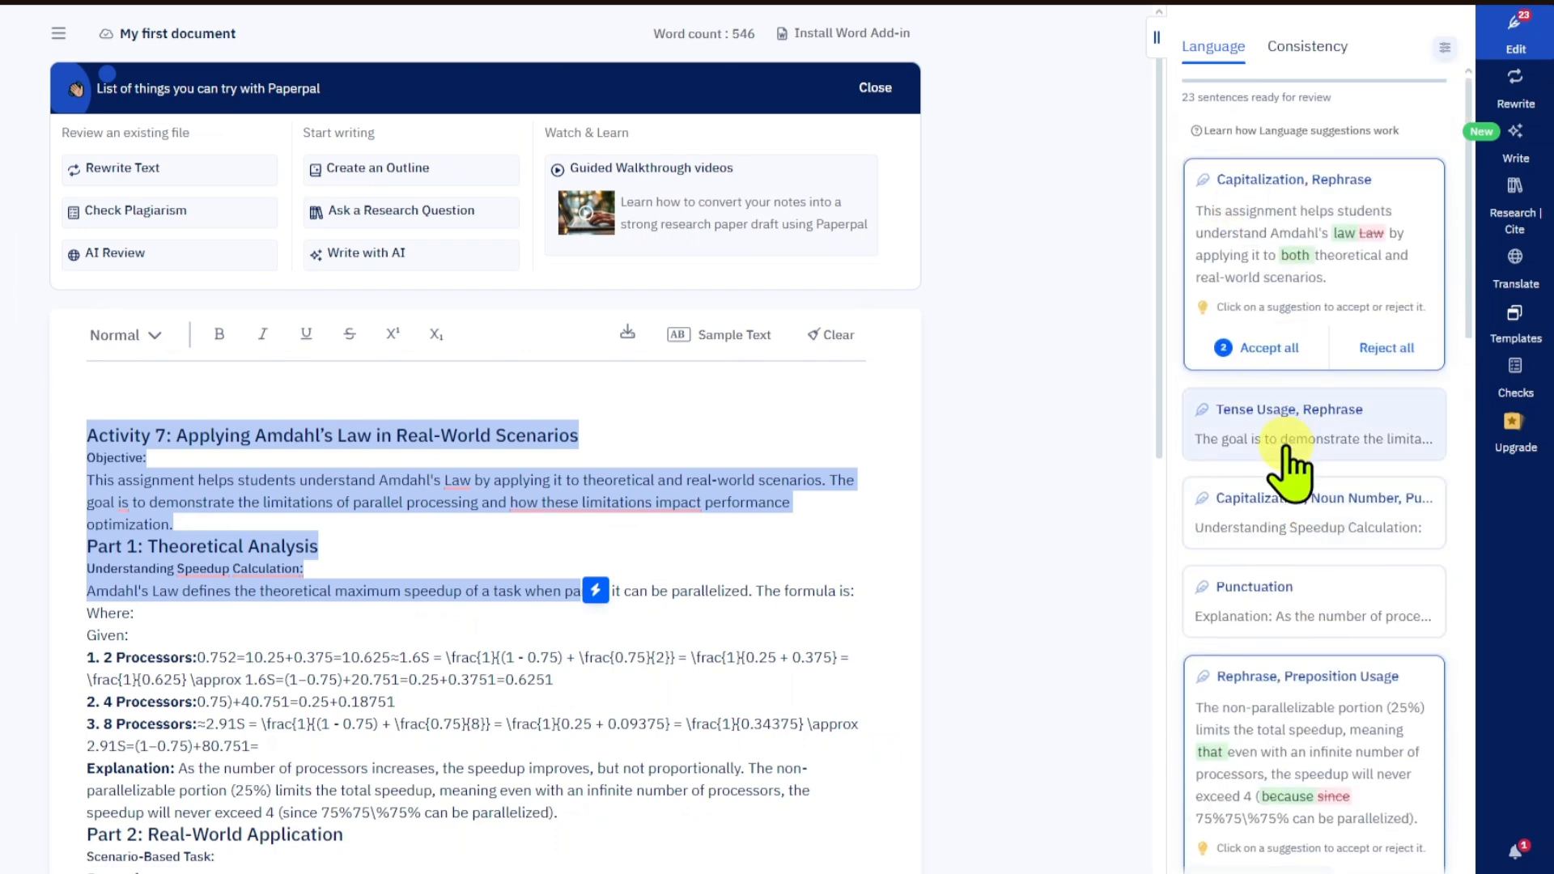
click(113, 170)
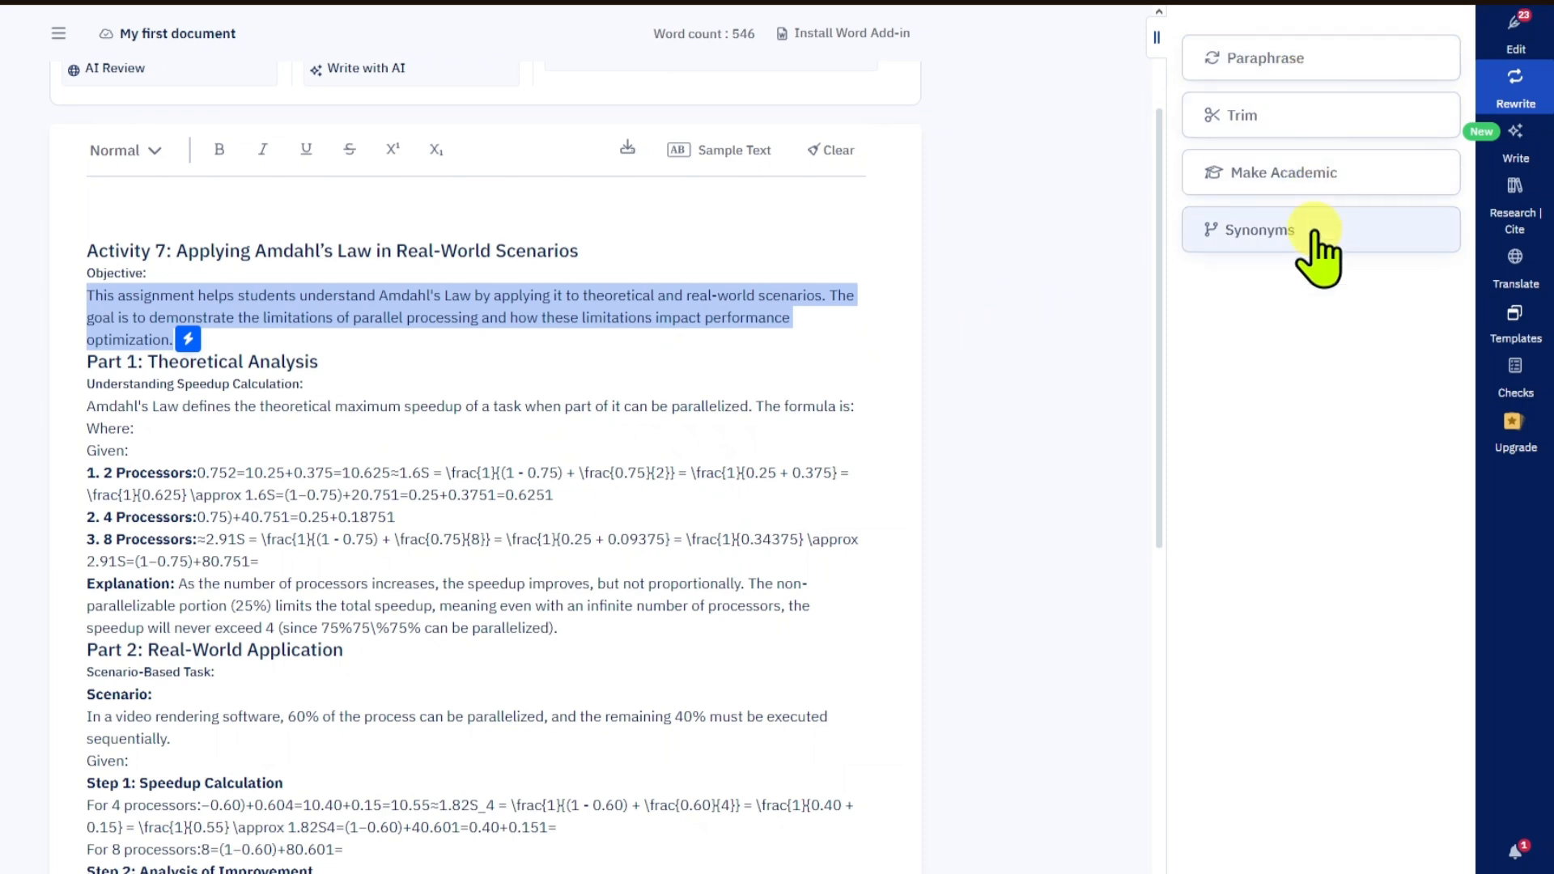
scroll(662, 489, up, 3)
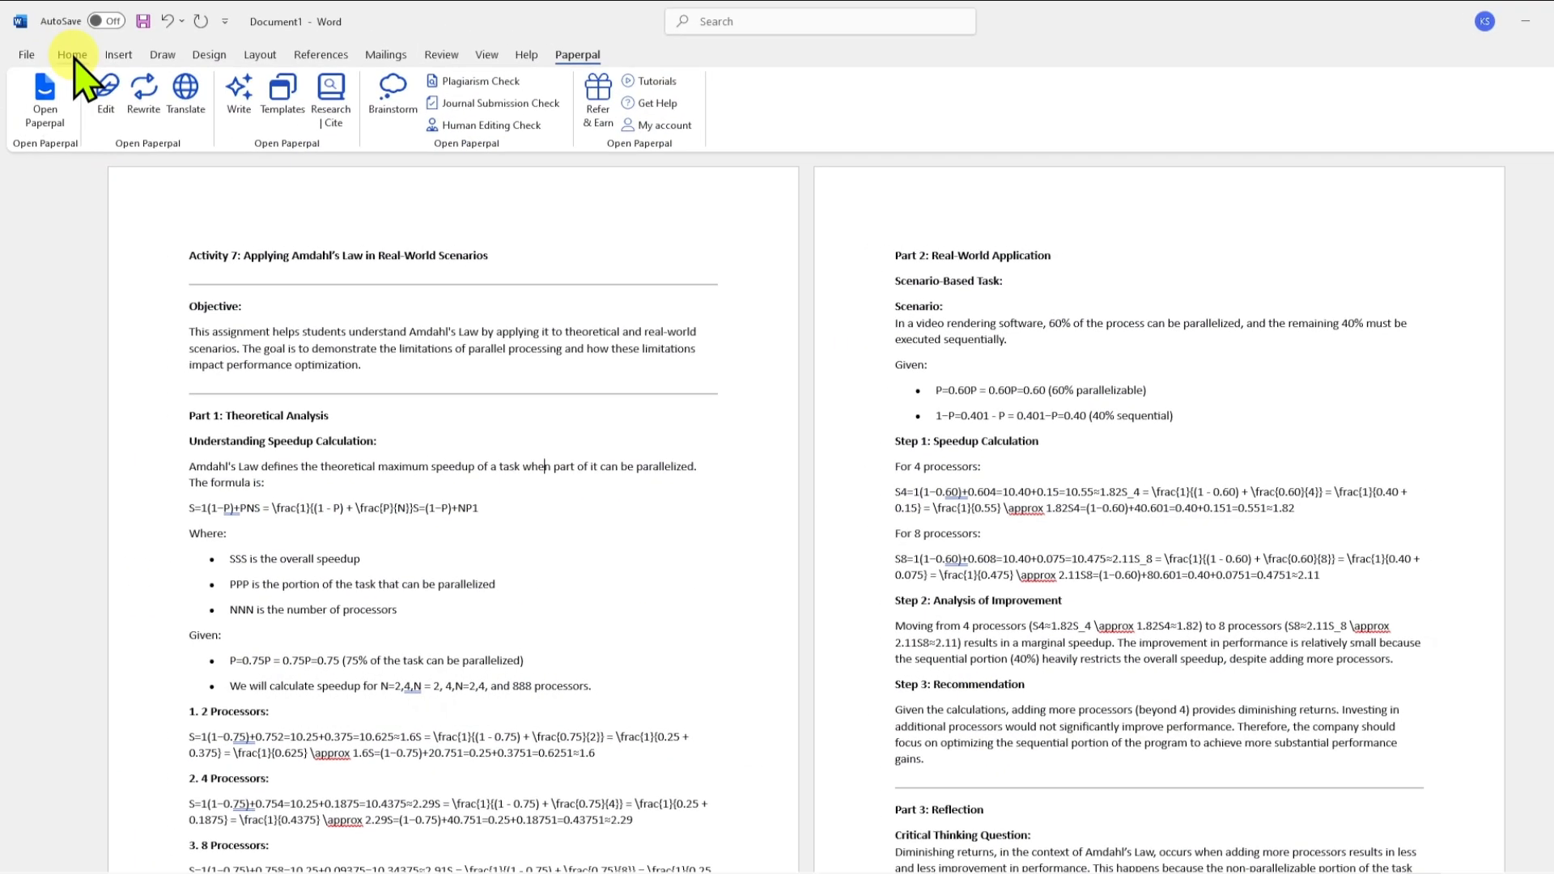
Step: In Word, search the add-ins for "paperpal", load the Paperpal add-in and dismiss its getting-started notice
click(74, 56)
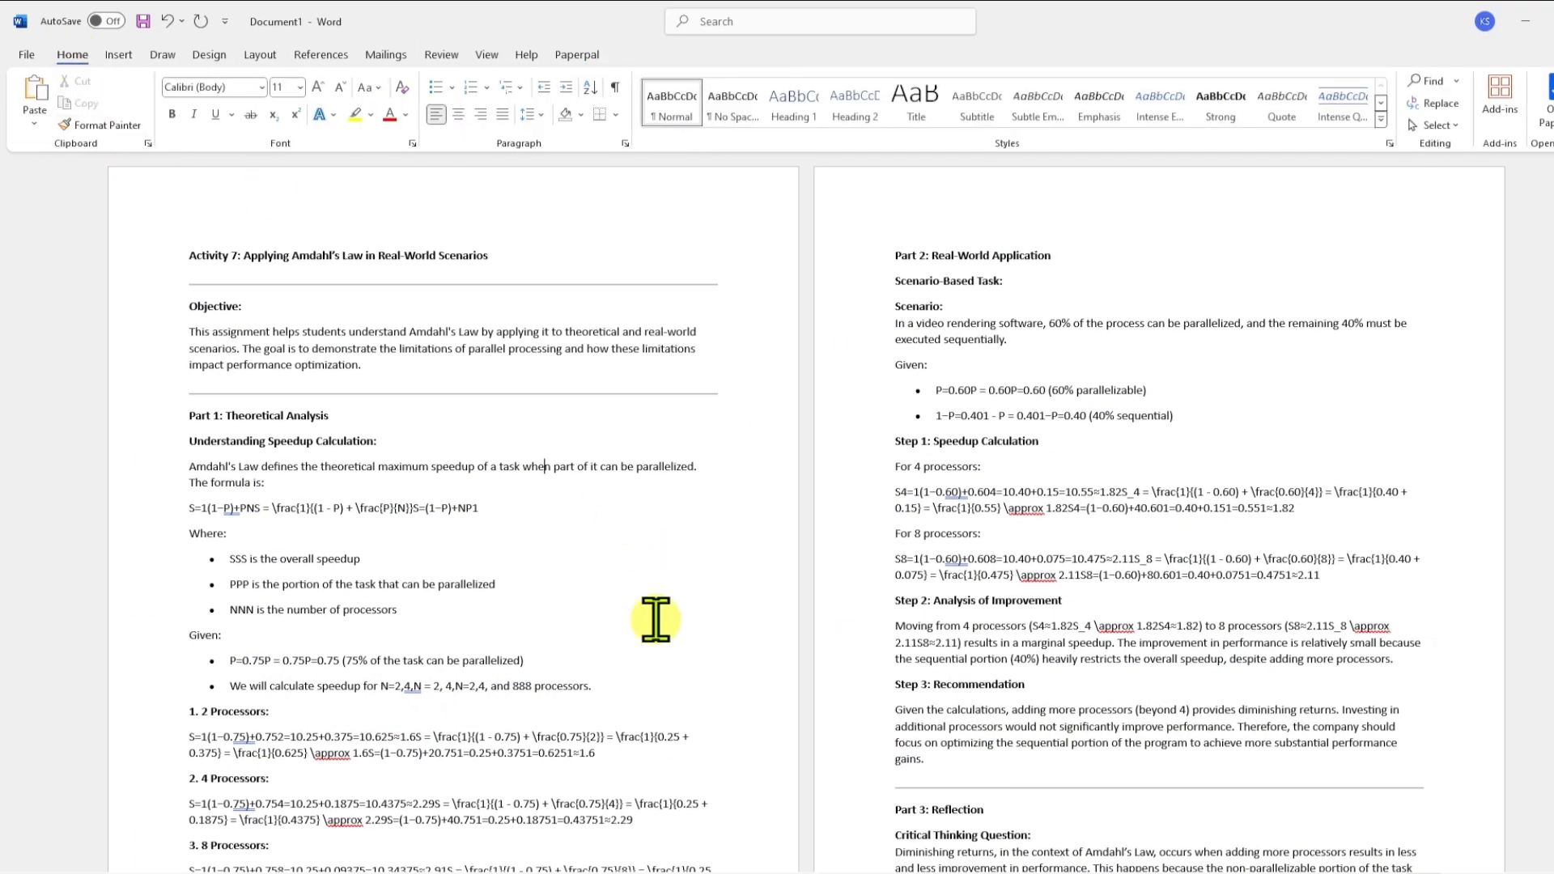
click(666, 580)
click(365, 256)
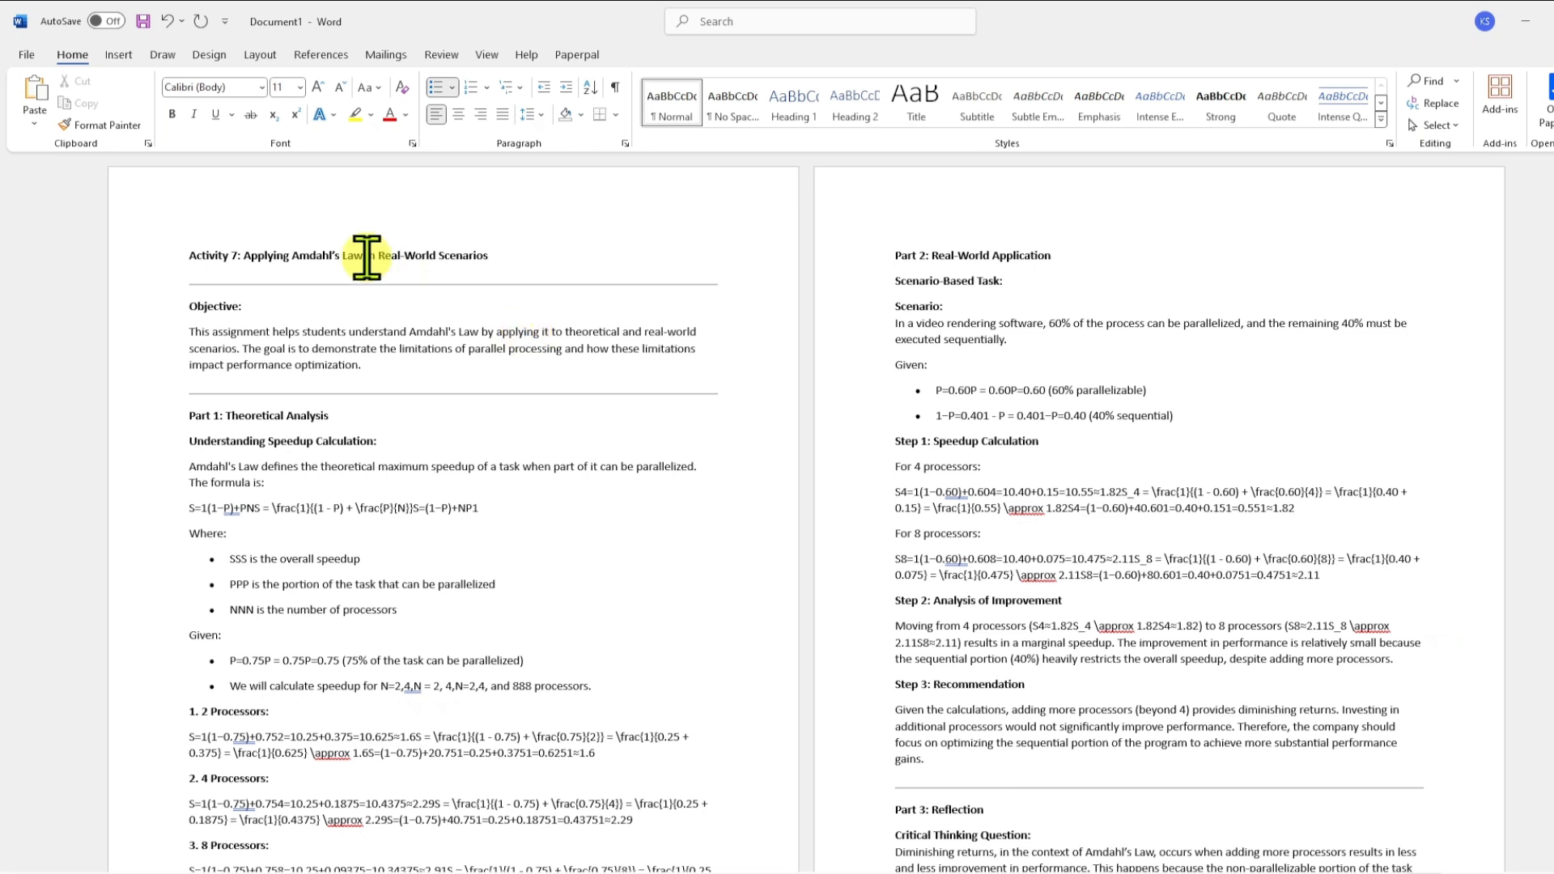
click(1500, 97)
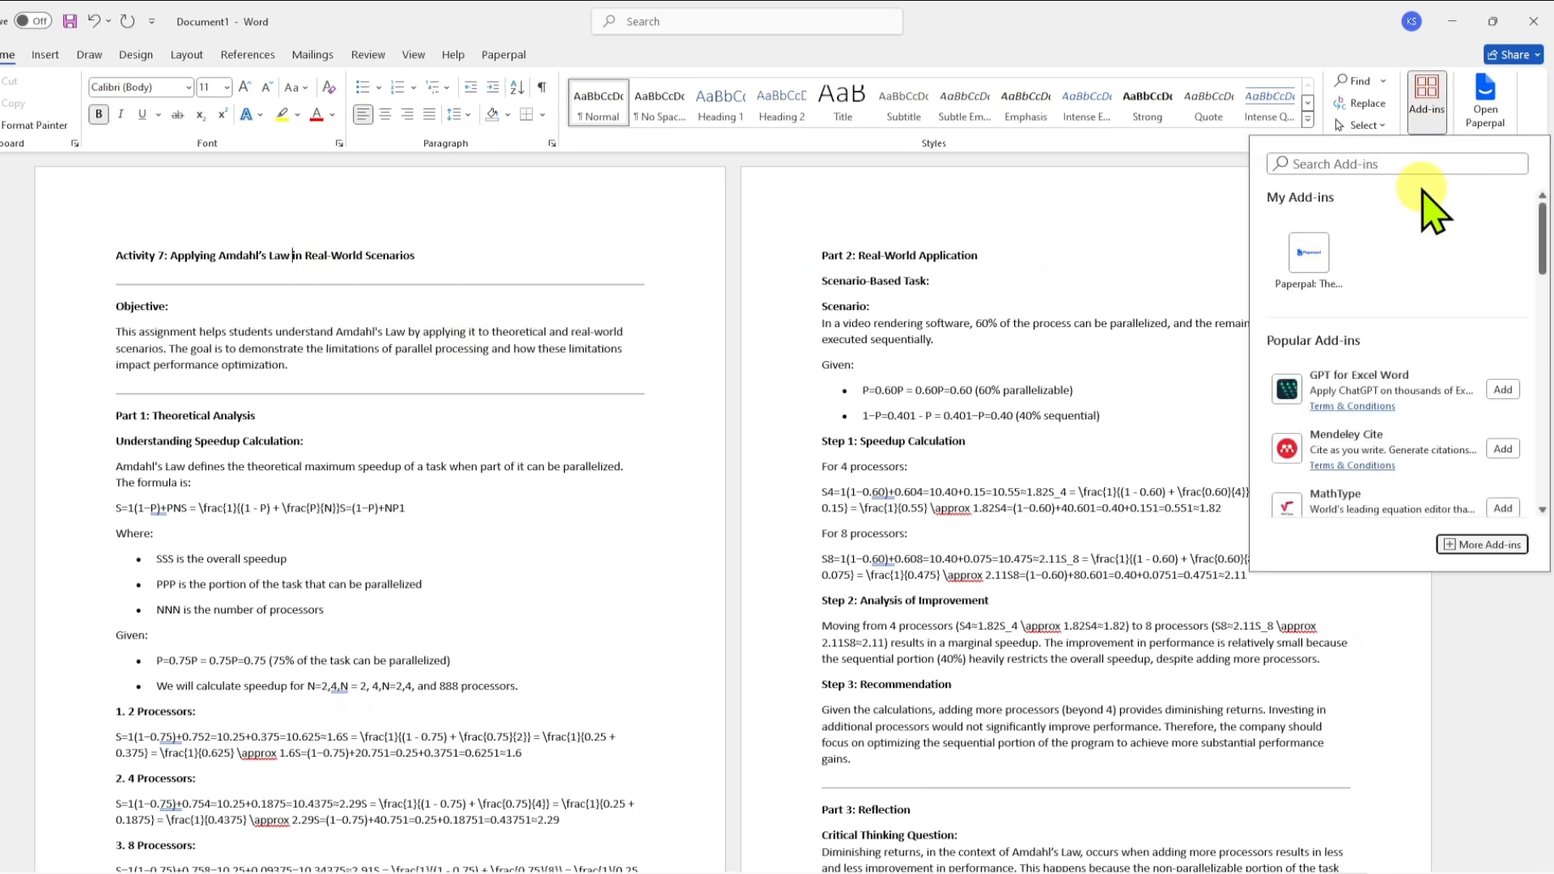
click(1396, 164)
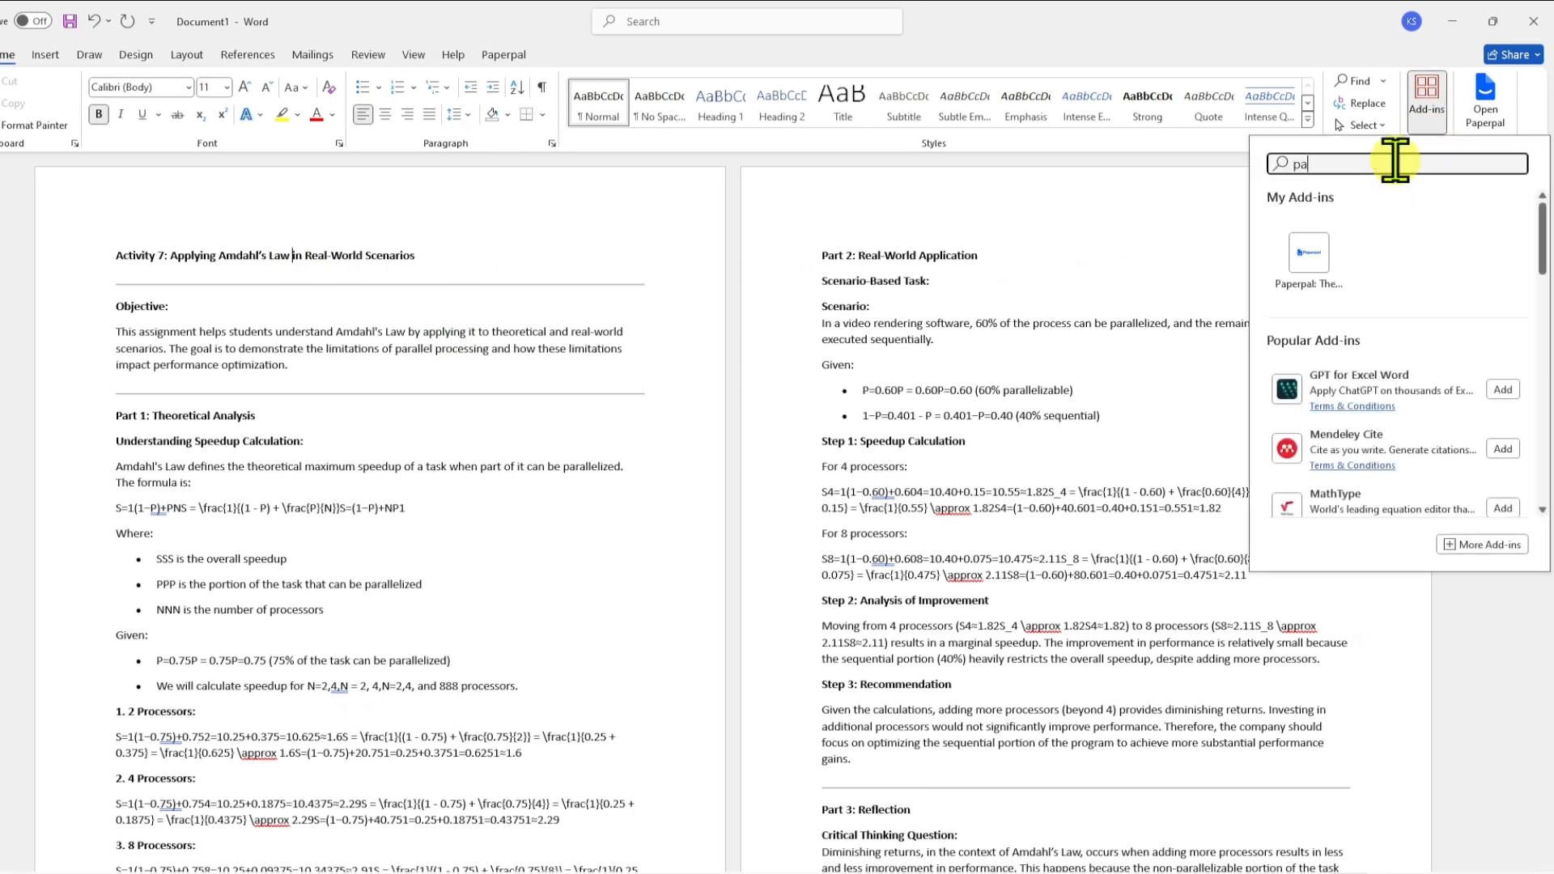
text(paperpal)
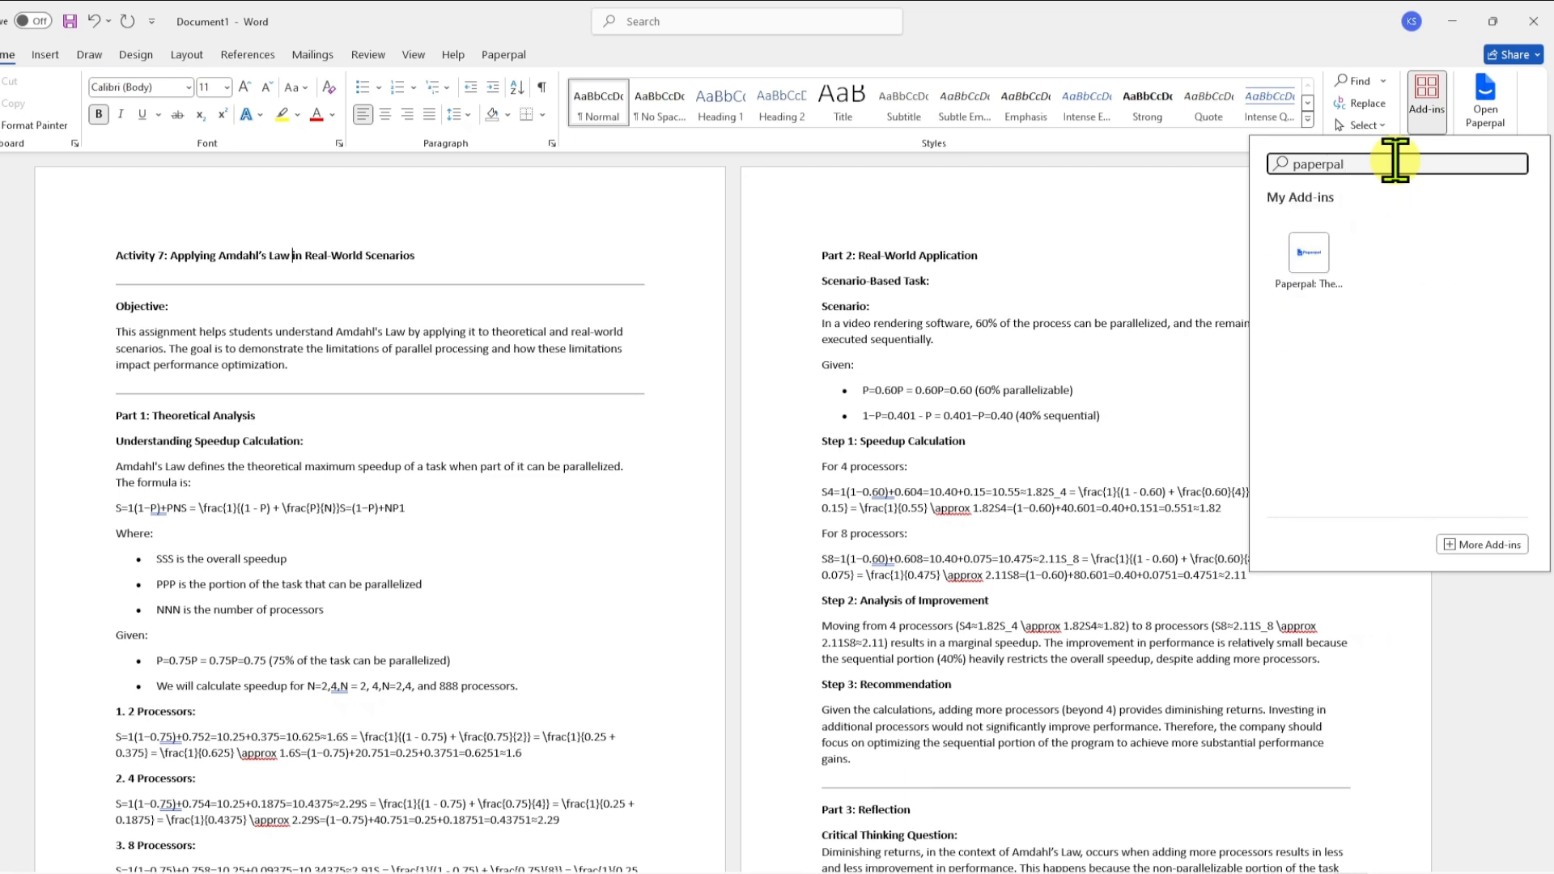
click(1309, 252)
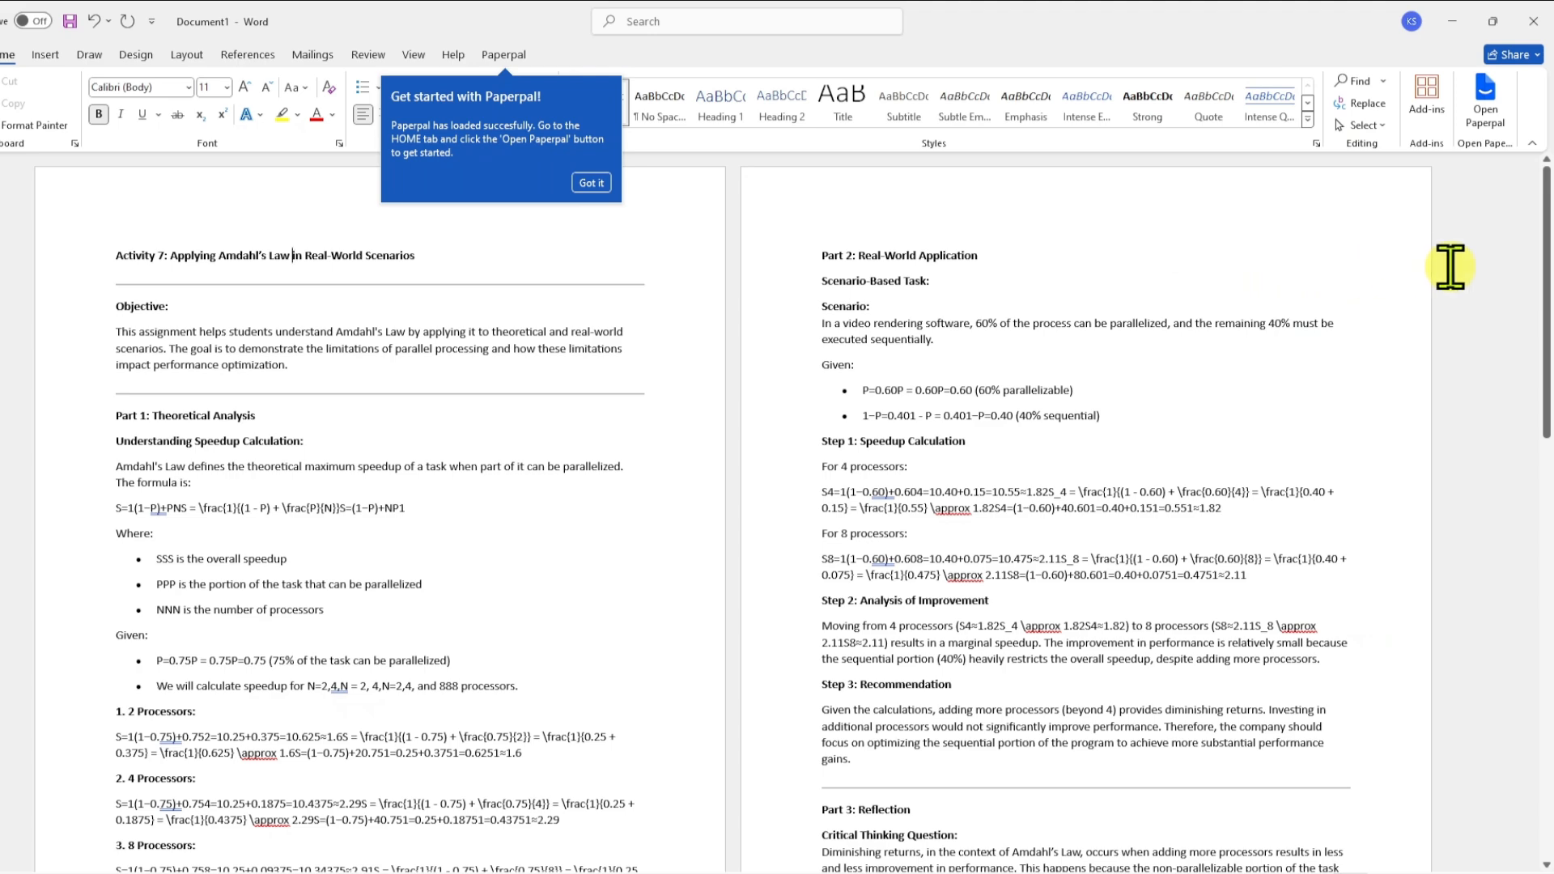
click(591, 182)
Step: Select the text from the Activity 7 title through the speedup formula in Part 1 and open Paperpal's Edit feature
scroll(379, 506, down, 2)
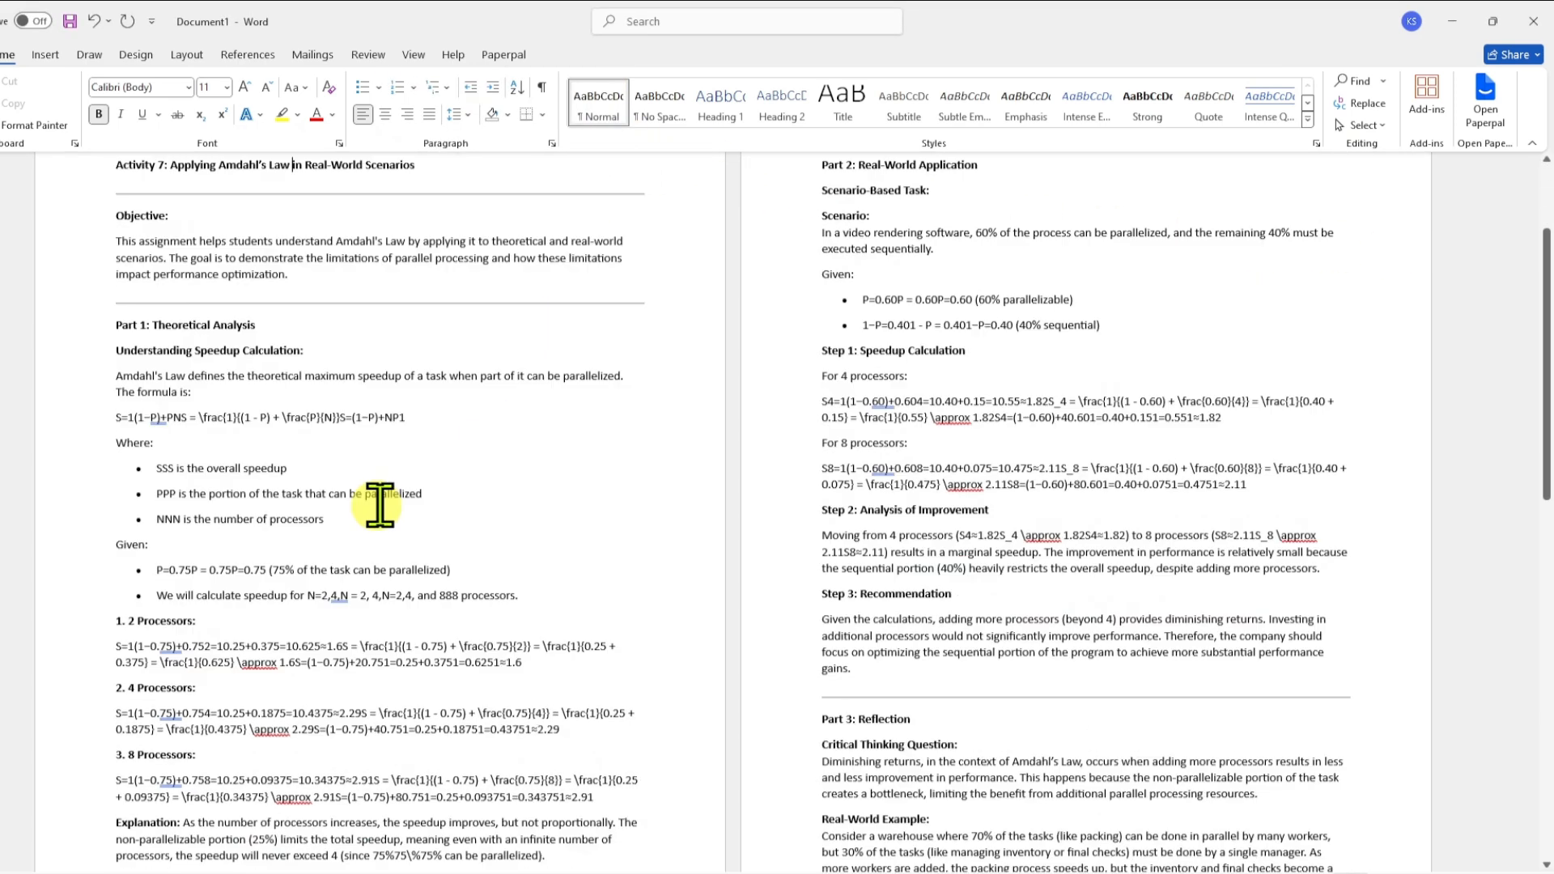
scroll(380, 506, down, 1)
scroll(354, 542, up, 2)
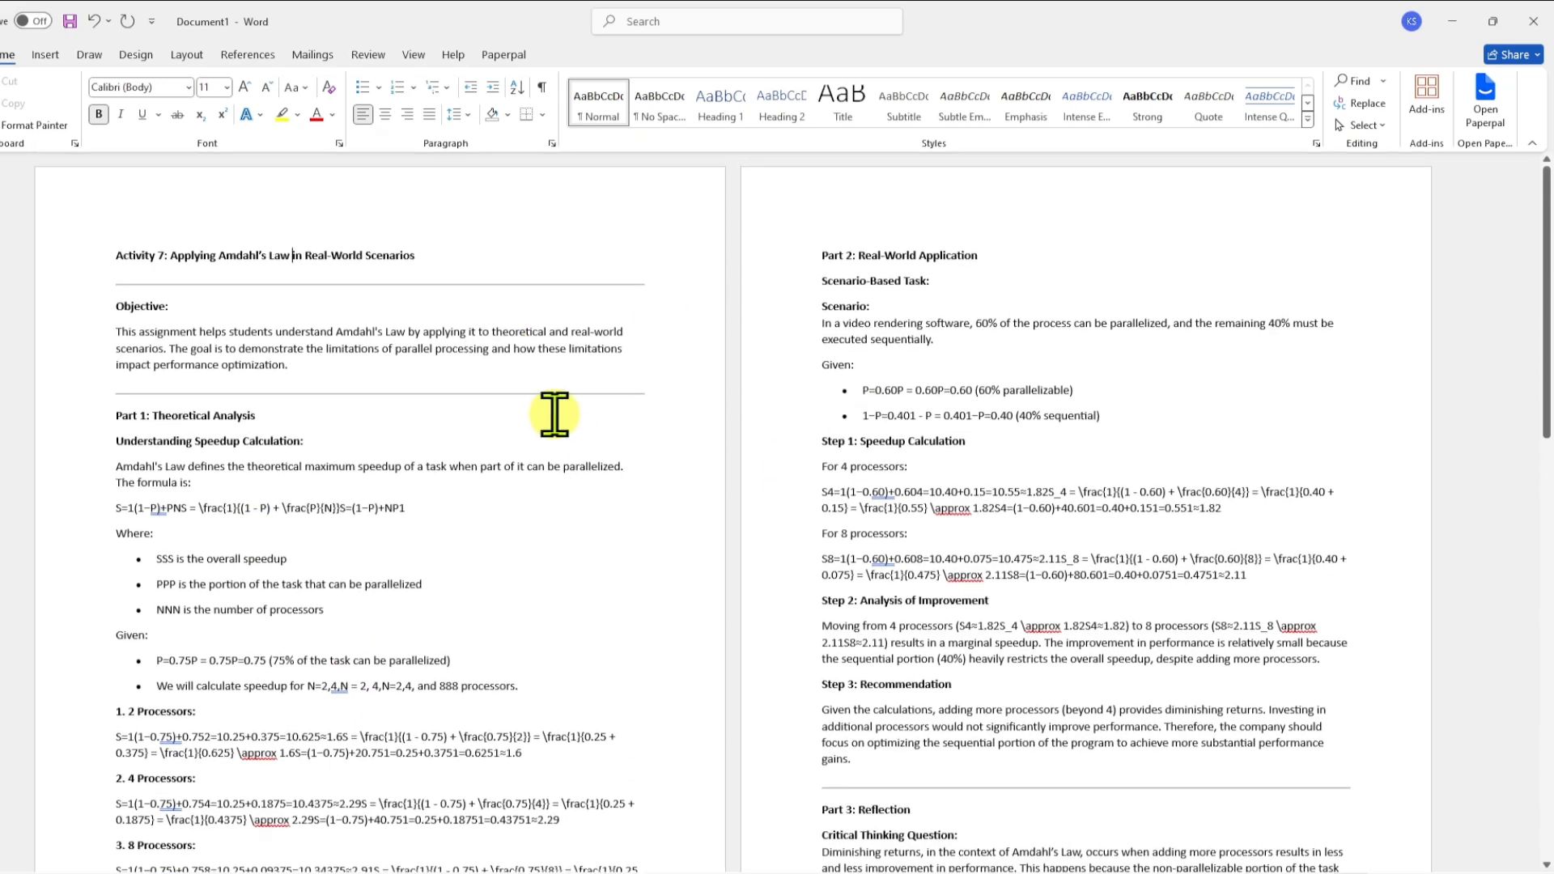
click(505, 55)
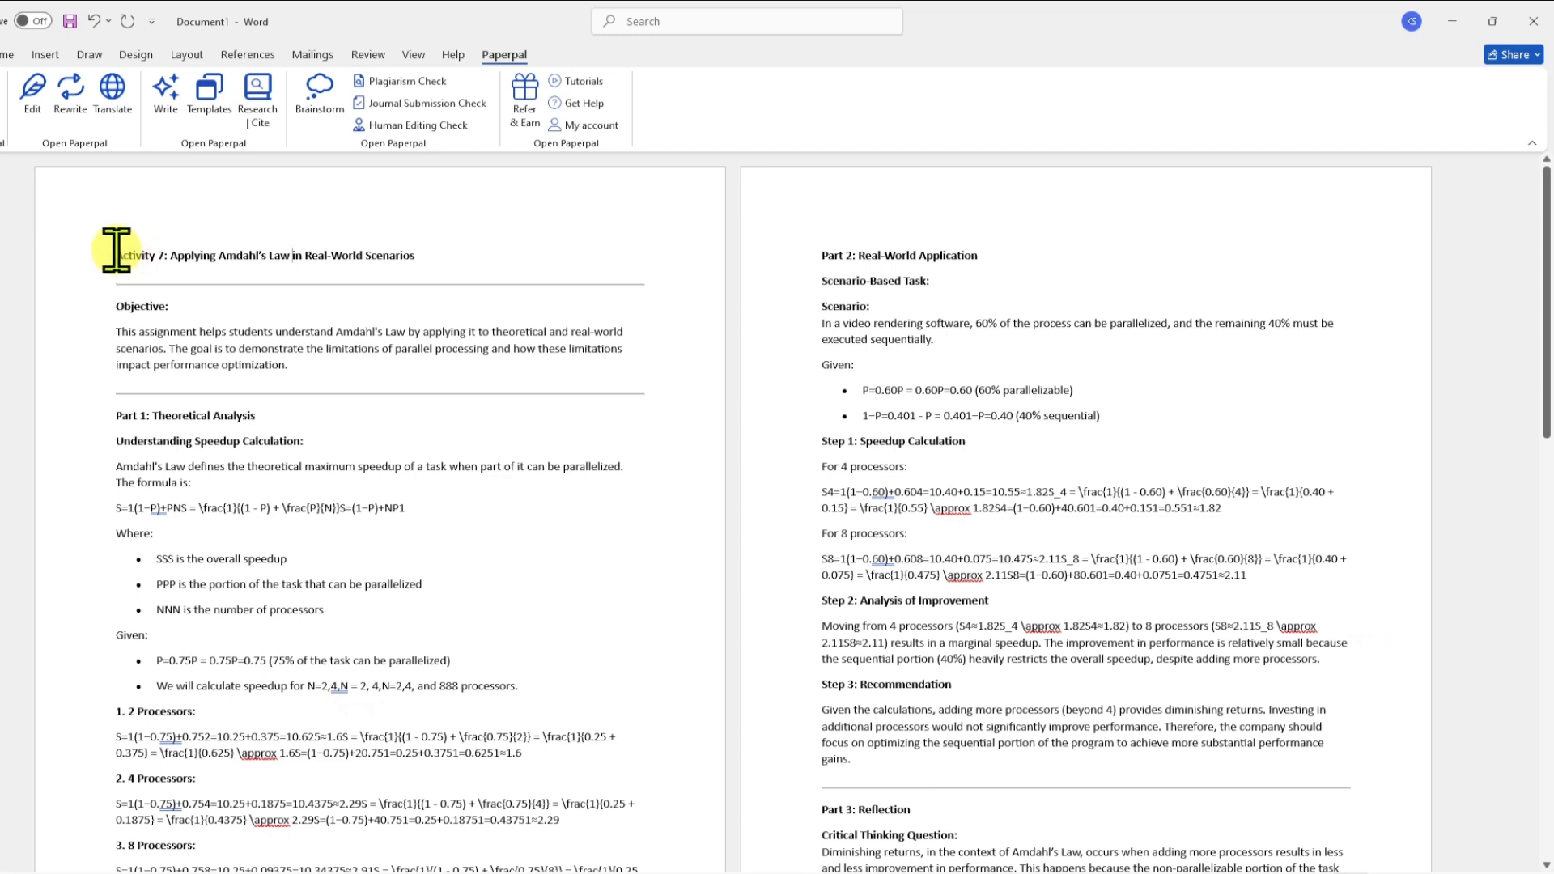
drag(116, 254, 548, 510)
click(33, 93)
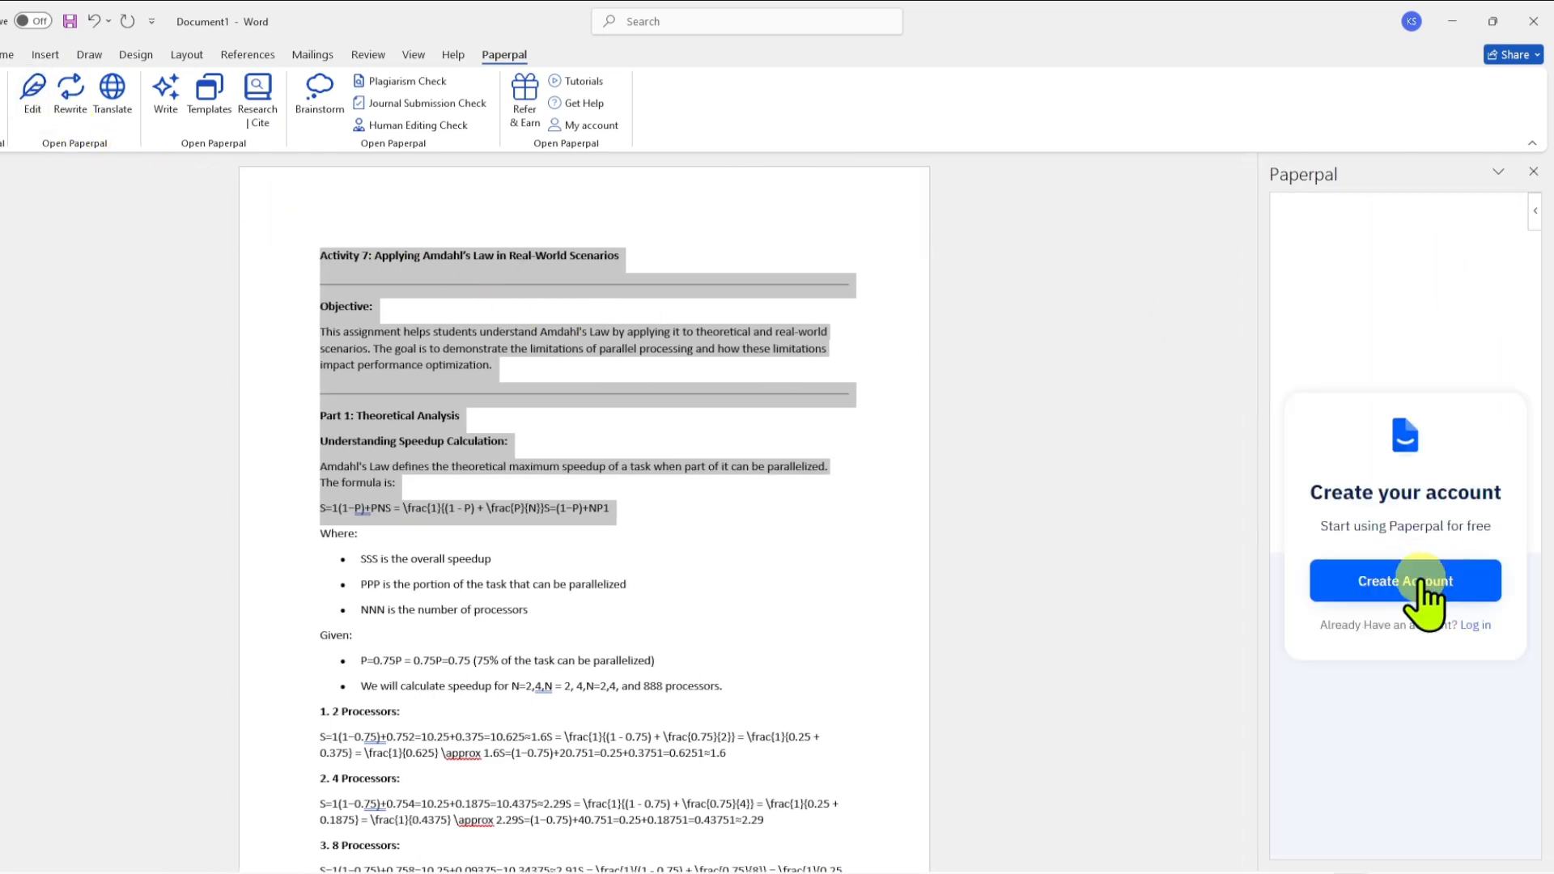
Step: Start logging in to an existing Paperpal account from the add-in
click(1470, 624)
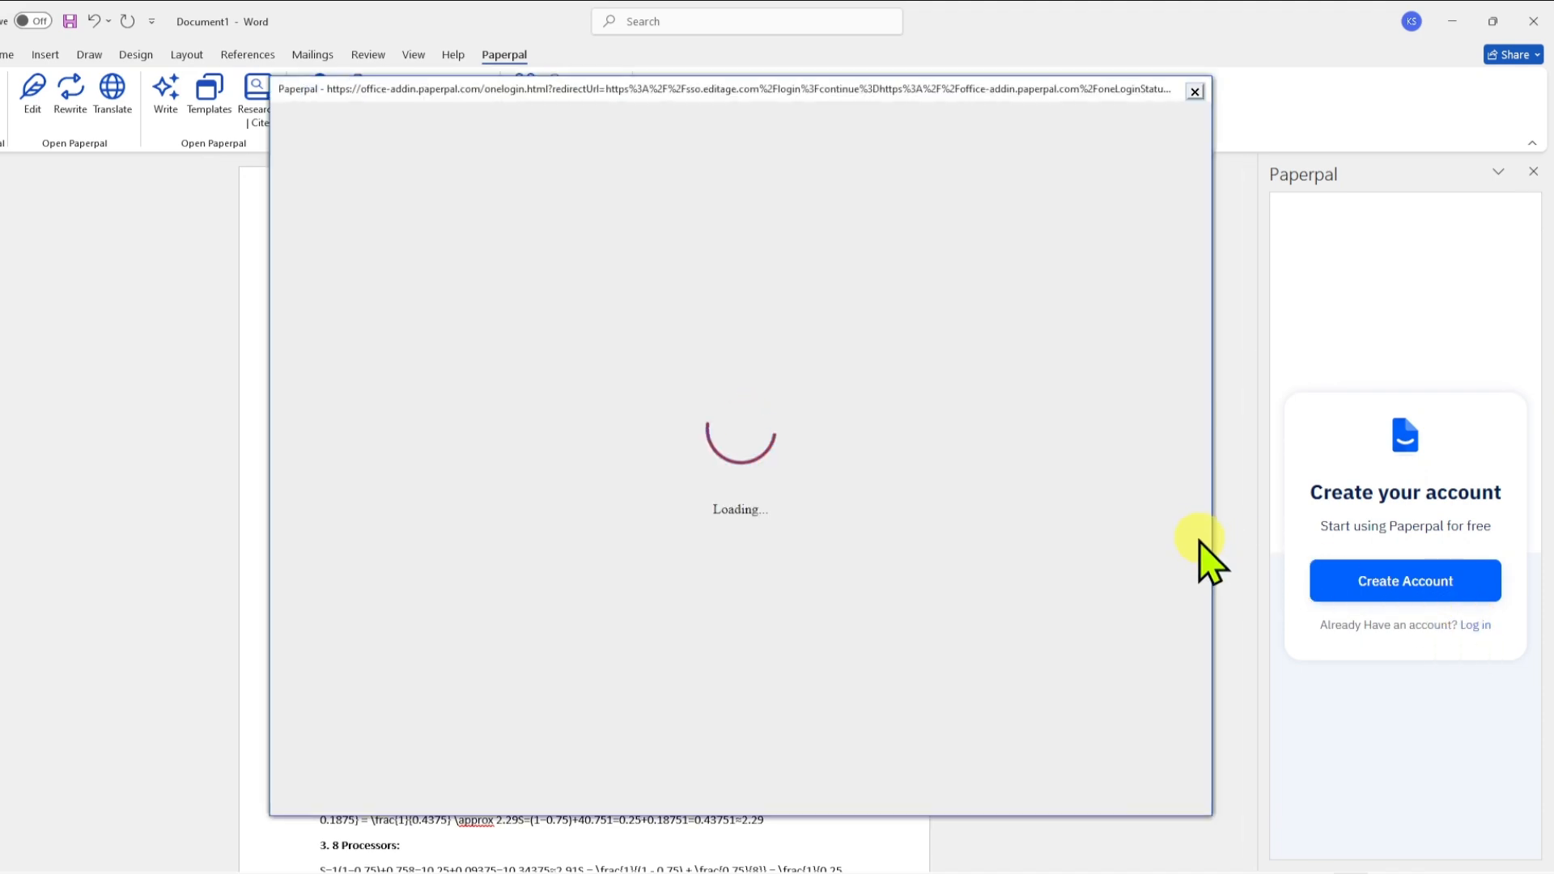